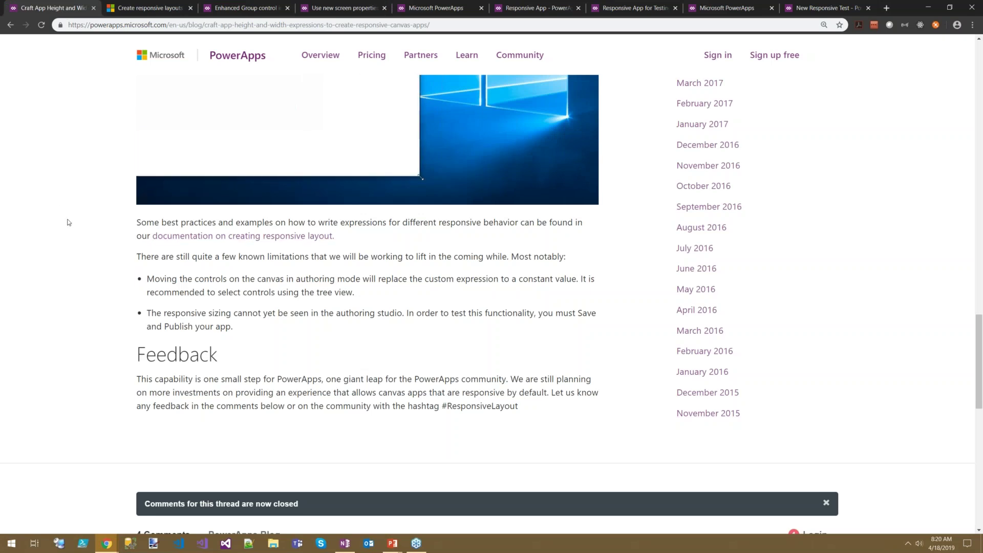
Step: Review the blog post on App Height and Width expressions, including the Scale to Fit setting and the rectangle header example
scroll(68, 221, up, 7)
scroll(515, 266, up, 14)
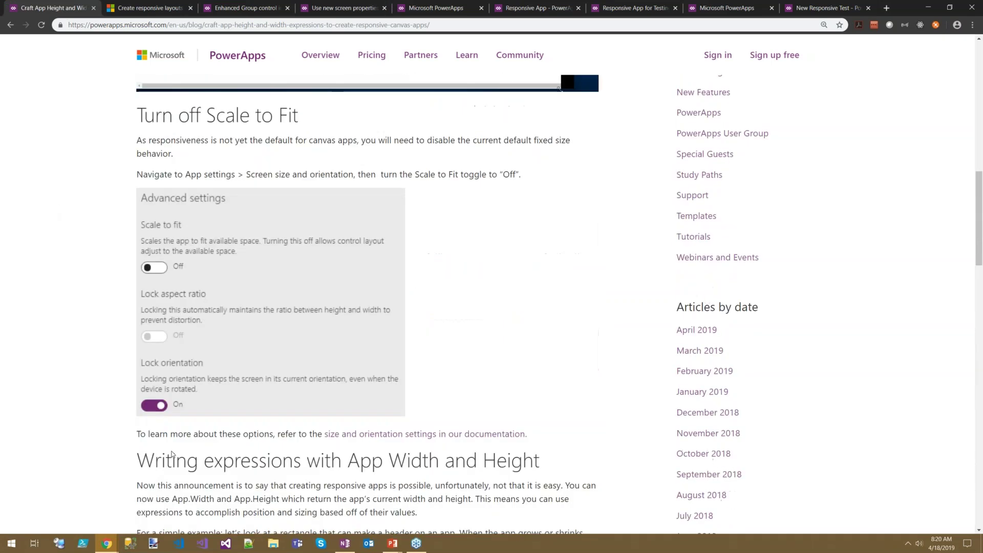
scroll(516, 267, up, 15)
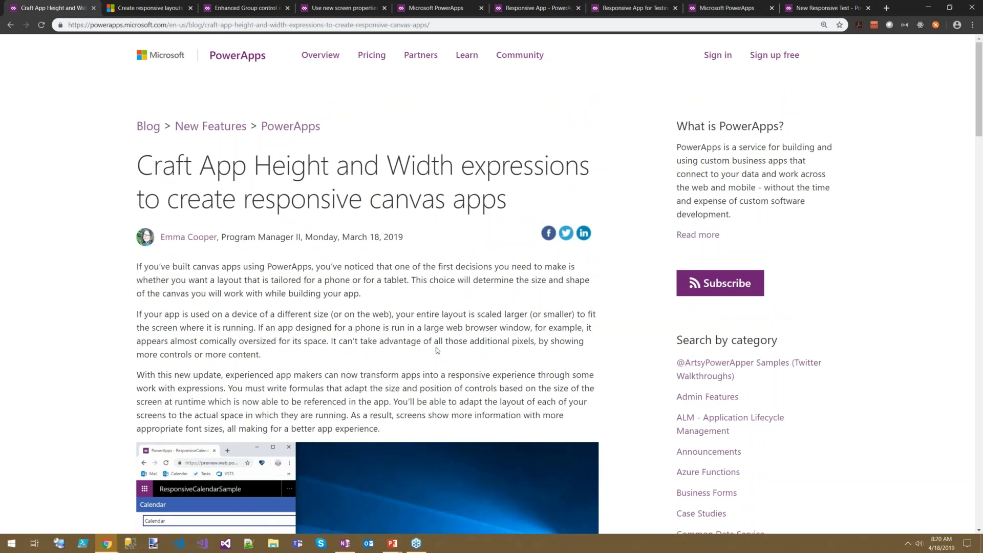
scroll(437, 350, down, 2)
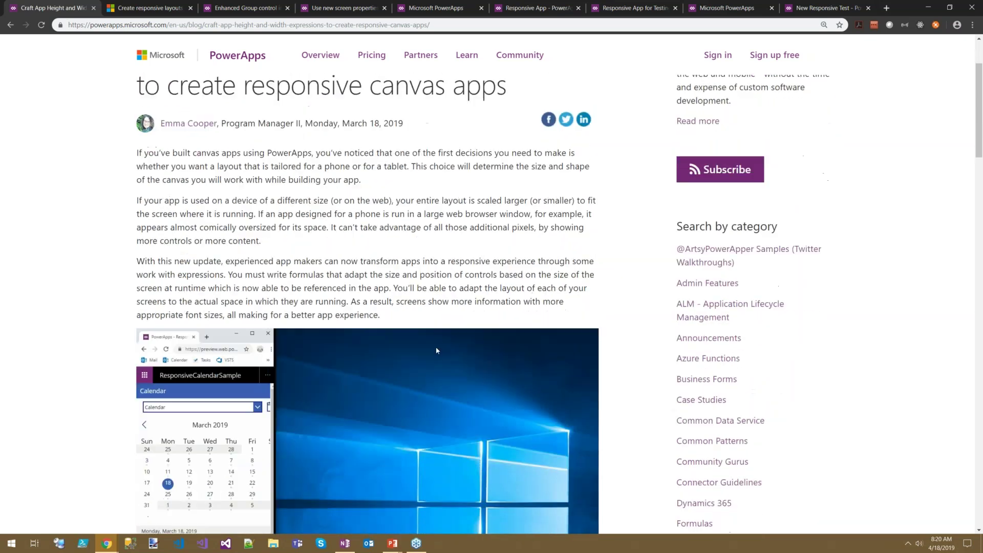
scroll(437, 351, down, 2)
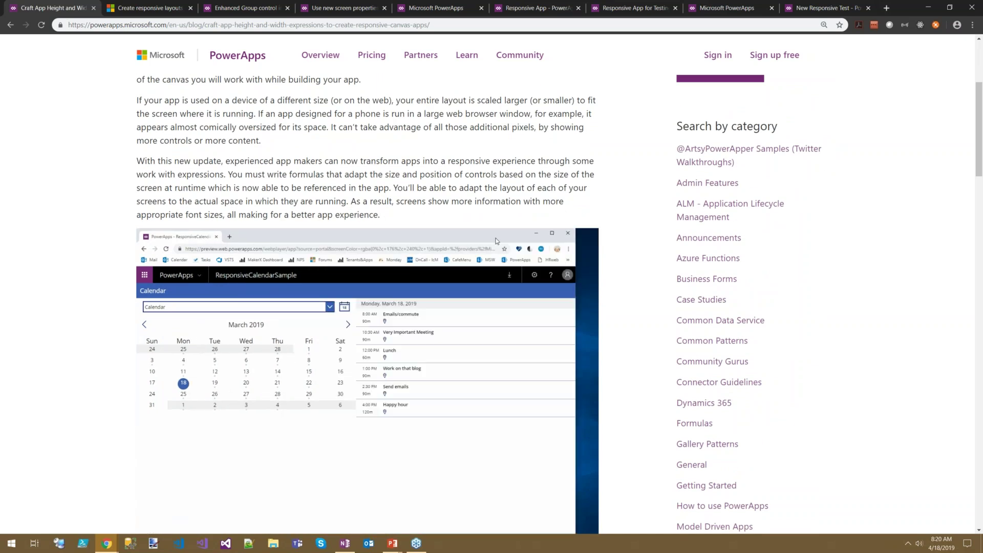
scroll(512, 139, down, 1)
scroll(512, 139, down, 2)
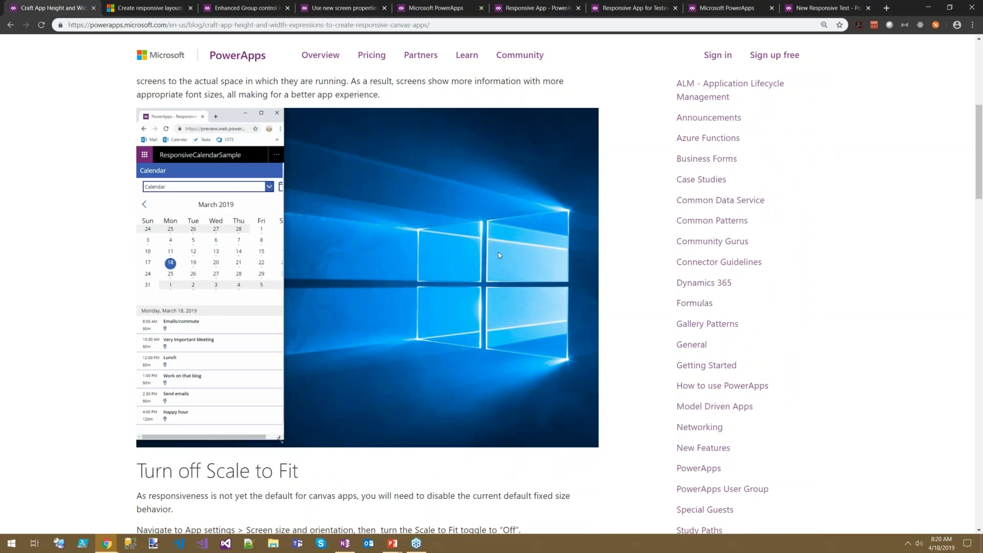
scroll(79, 427, down, 10)
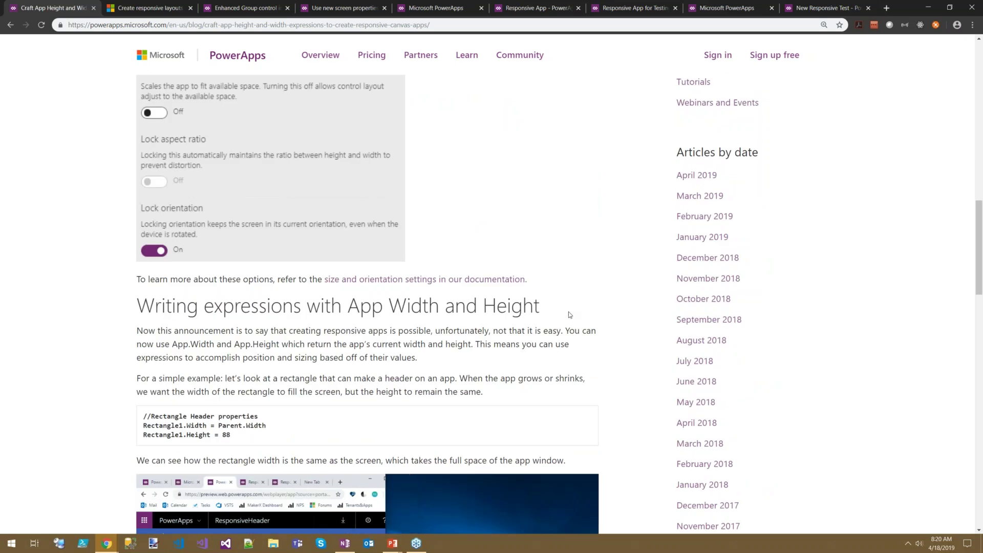
scroll(326, 273, down, 5)
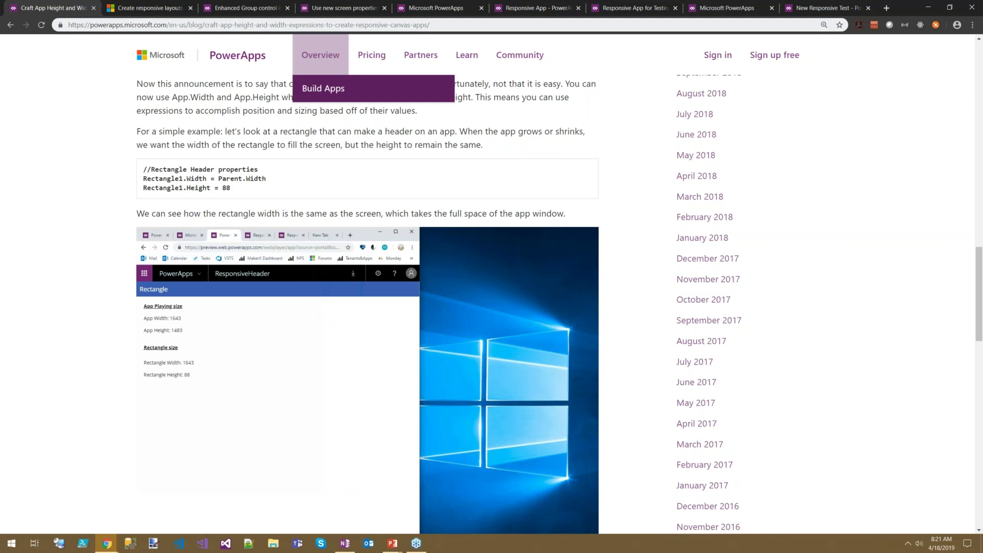
Step: Open the Create responsive layouts in canvas apps article and read its Scale to fit and app and screen dimensions sections
click(179, 9)
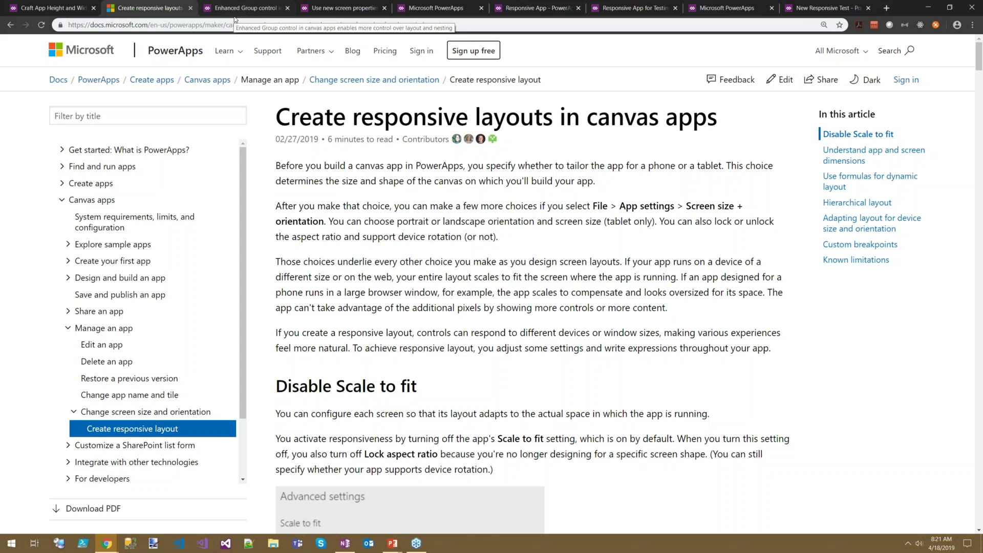
drag(490, 309, 421, 237)
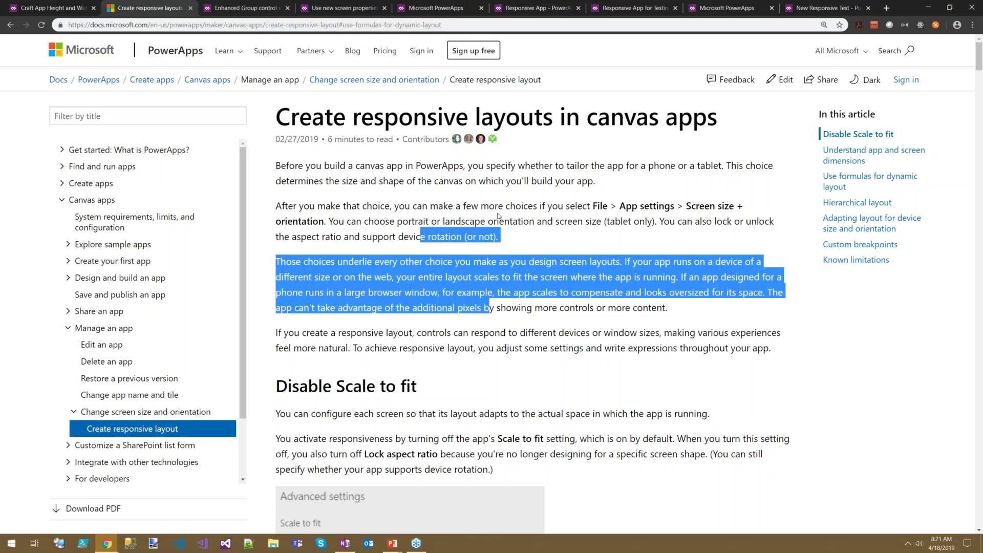
click(517, 183)
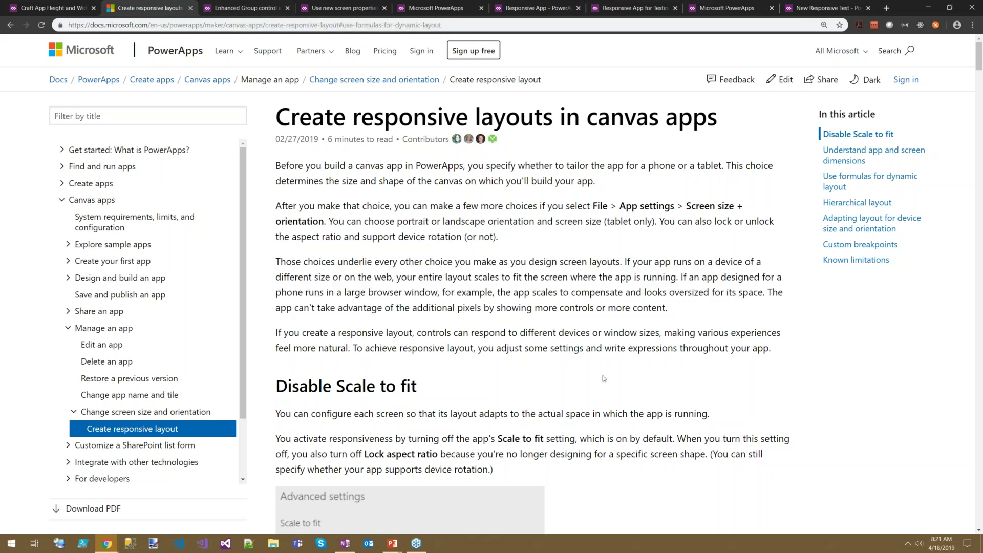
scroll(607, 389, down, 8)
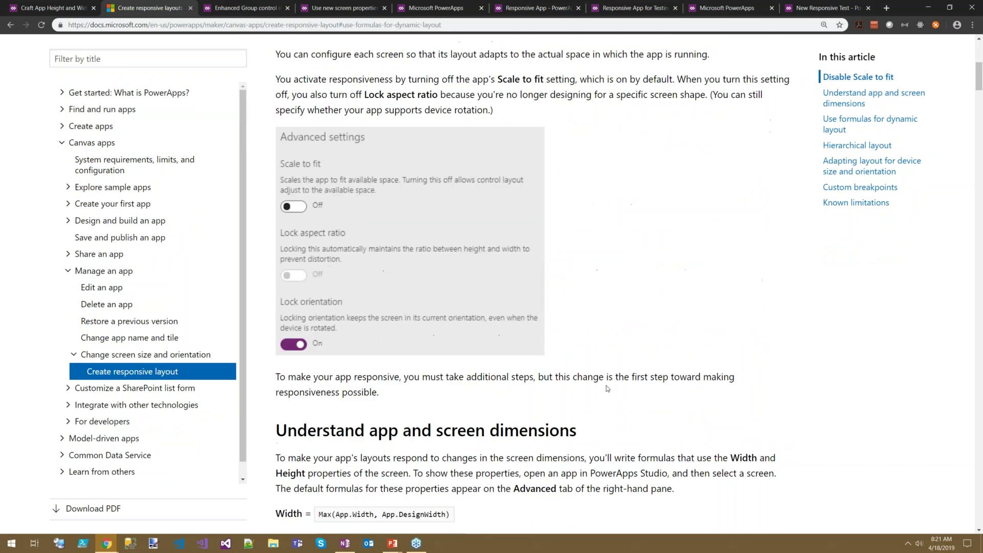
scroll(607, 389, down, 5)
scroll(647, 393, down, 1)
scroll(647, 395, down, 2)
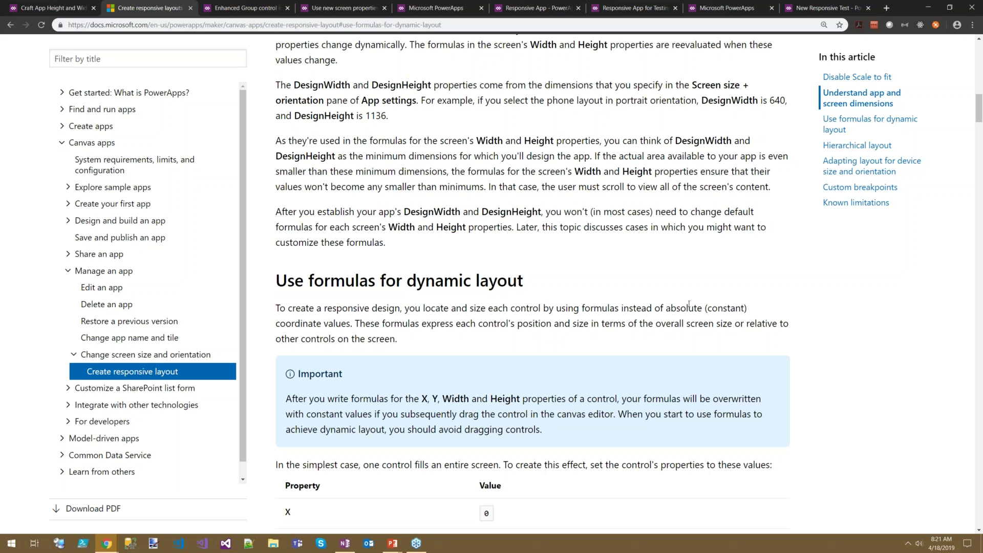
Step: Examine the dynamic layout formulas for a full-screen control and for the stacked Upper and Lower controls
scroll(710, 364, down, 5)
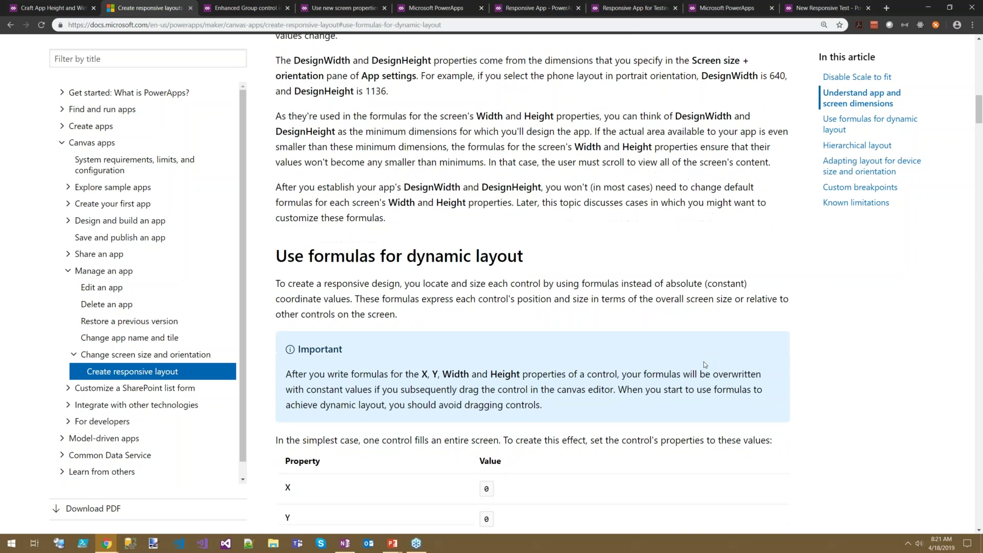
scroll(648, 248, down, 5)
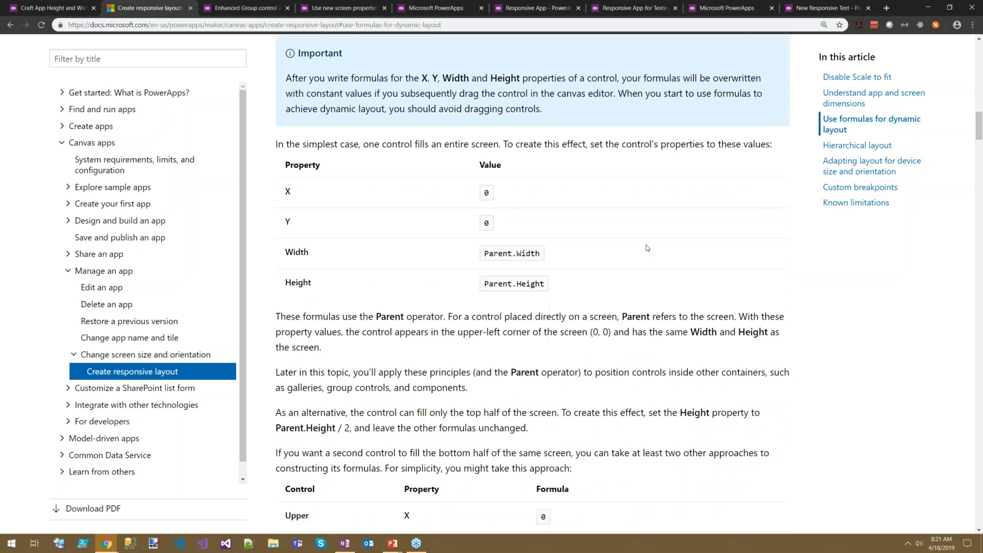
scroll(548, 236, down, 3)
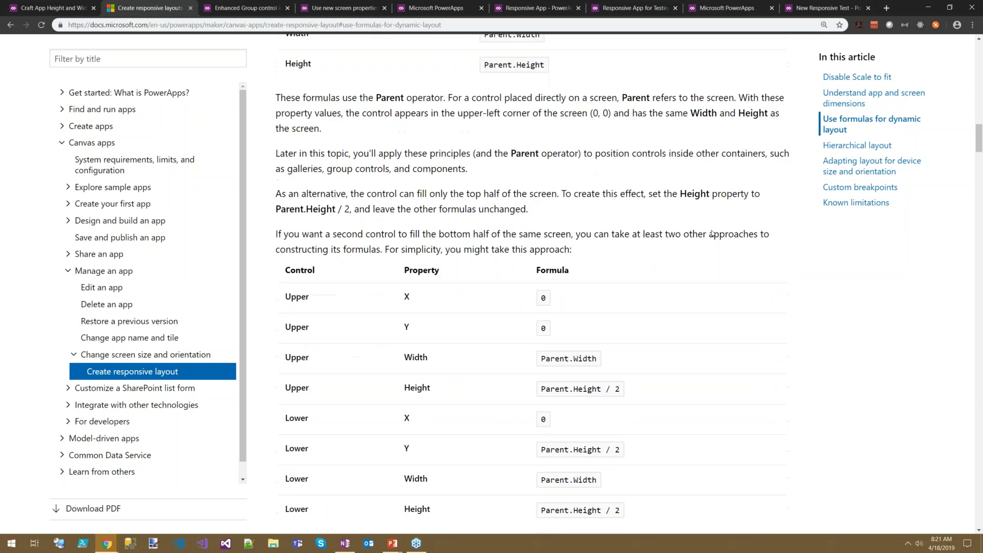
scroll(707, 333, down, 1)
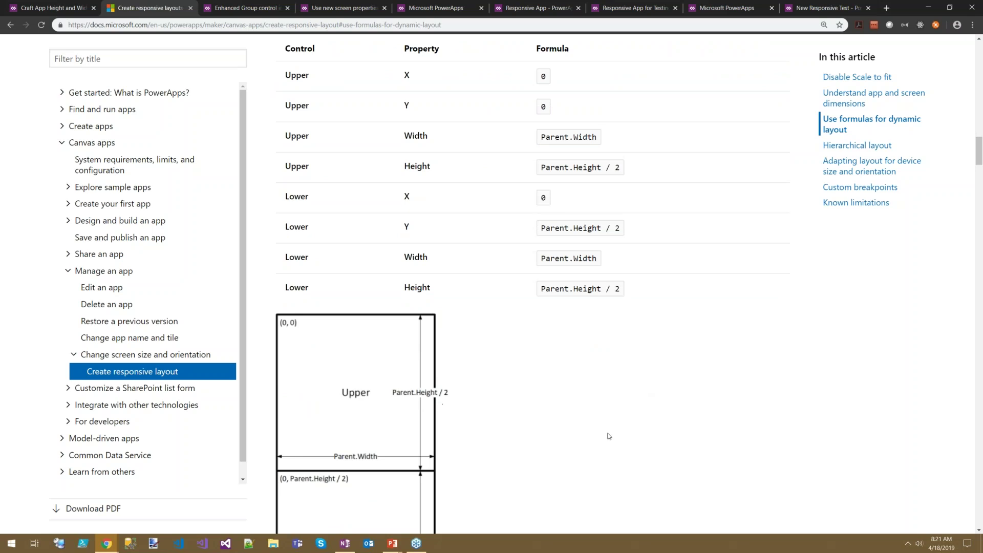
scroll(616, 425, down, 2)
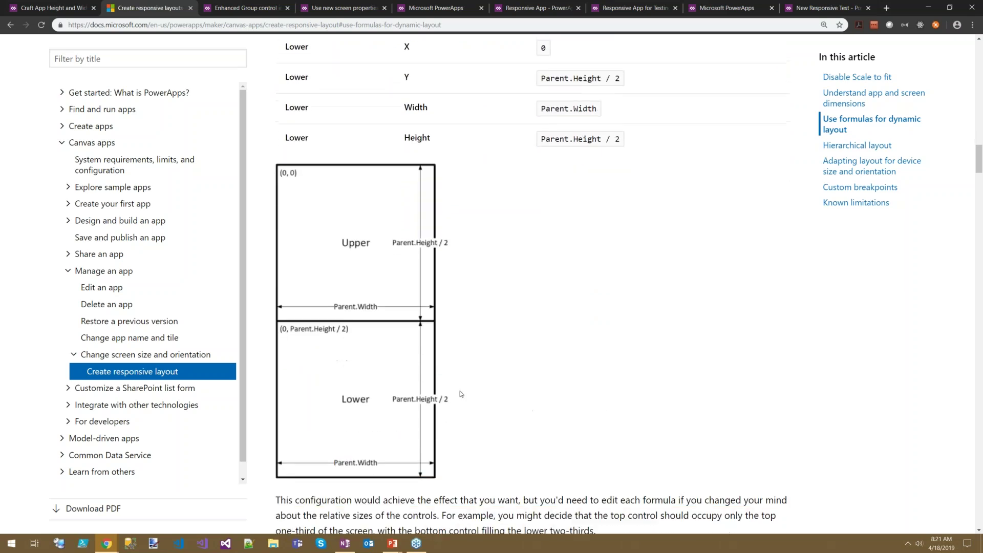
scroll(666, 348, down, 5)
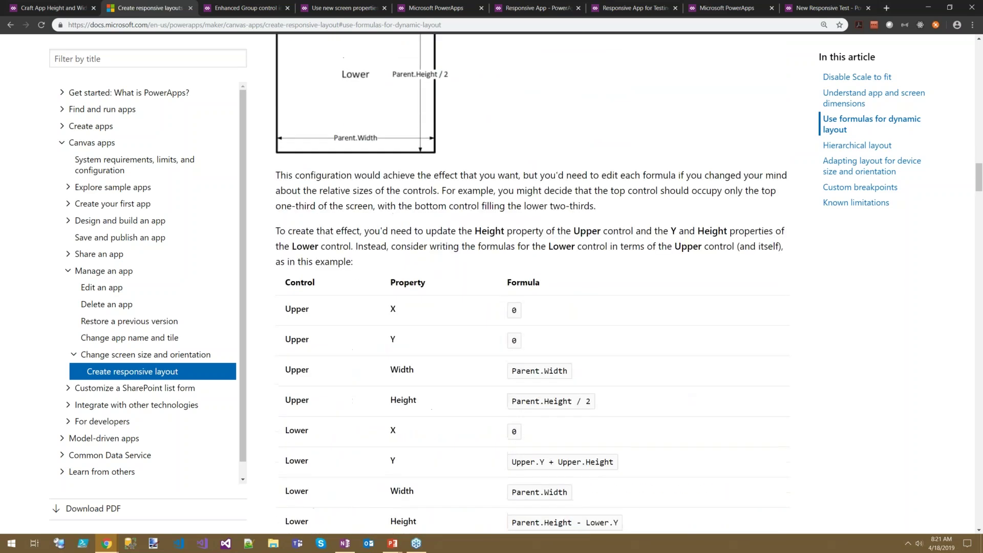
scroll(653, 313, down, 4)
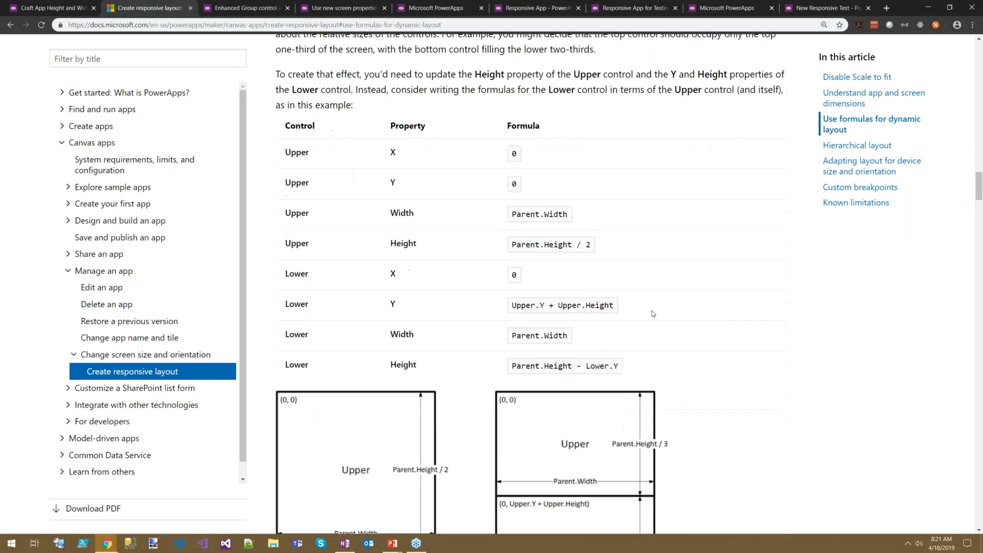
scroll(719, 218, up, 2)
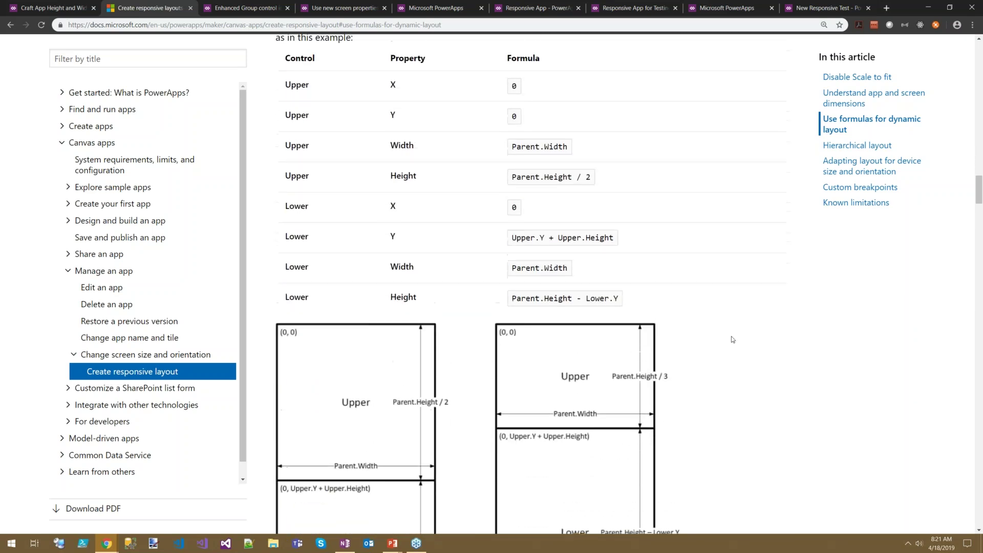
scroll(666, 358, down, 2)
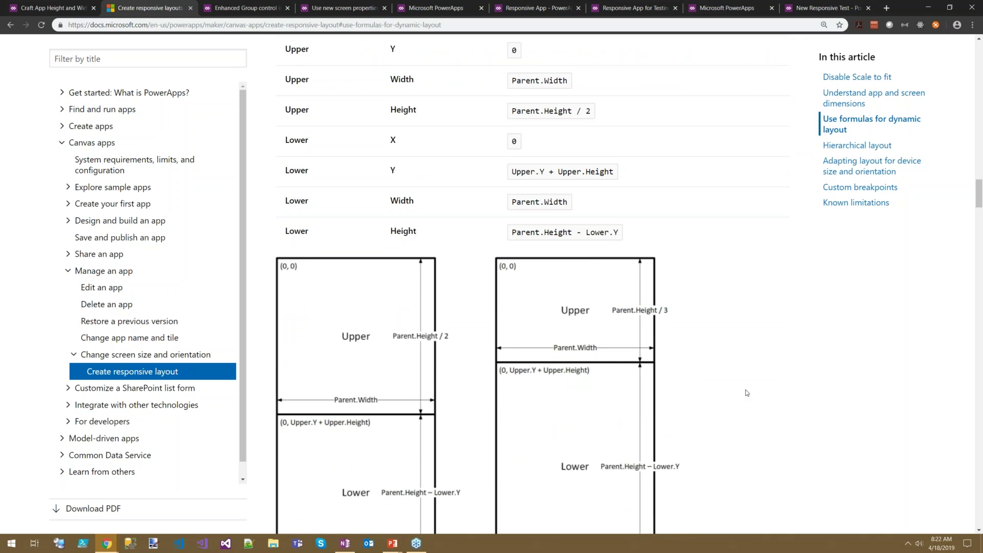
scroll(758, 332, down, 1)
Step: Examine the formula tables for positioning control C relative to its parent and to control D
scroll(758, 333, down, 10)
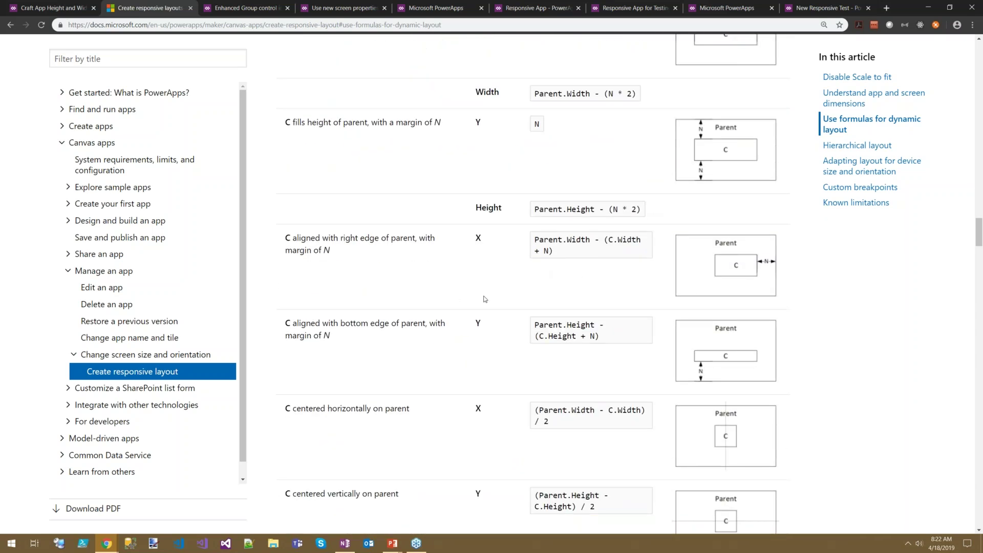
scroll(492, 297, down, 4)
scroll(506, 301, up, 4)
scroll(506, 300, down, 5)
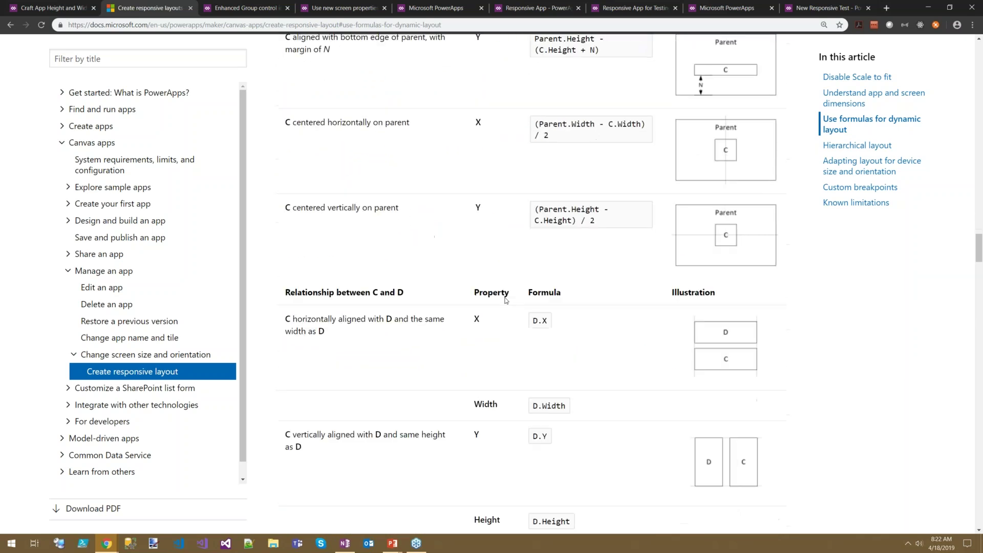
scroll(506, 300, down, 5)
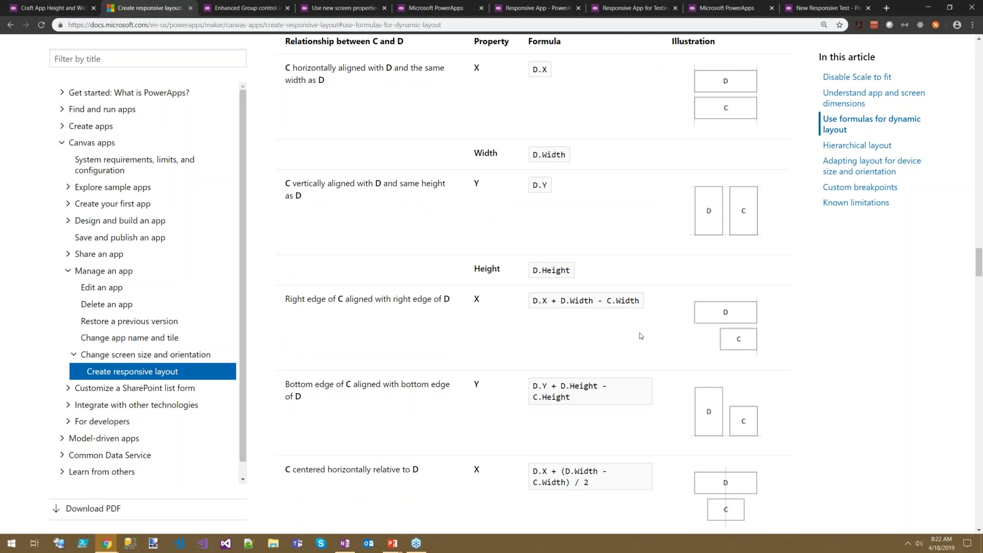
scroll(530, 360, down, 4)
scroll(530, 361, down, 4)
scroll(533, 331, down, 1)
scroll(595, 386, down, 3)
Step: Read the article's Enhanced Group control section and view the blog post on the enhanced Group control
scroll(598, 405, down, 12)
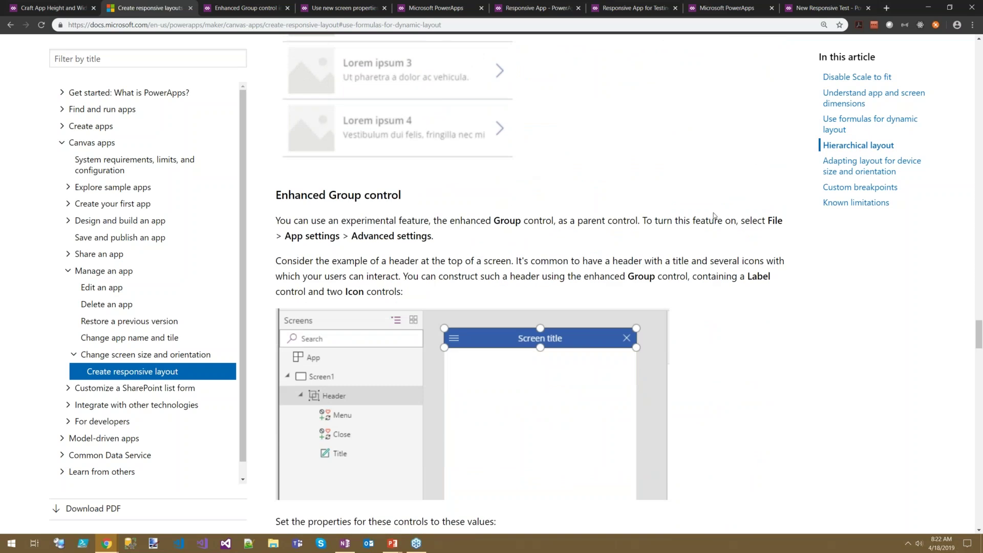
scroll(574, 105, down, 1)
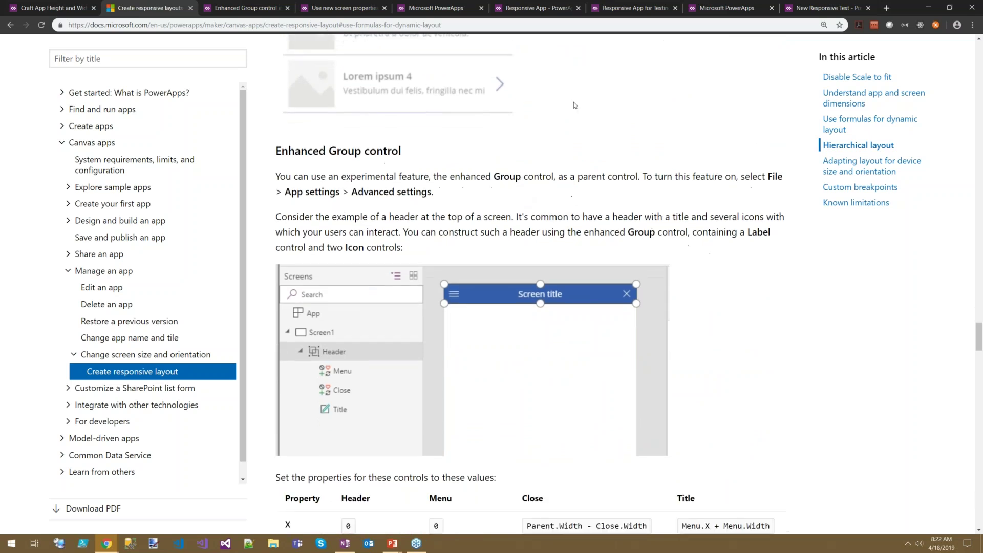
click(226, 9)
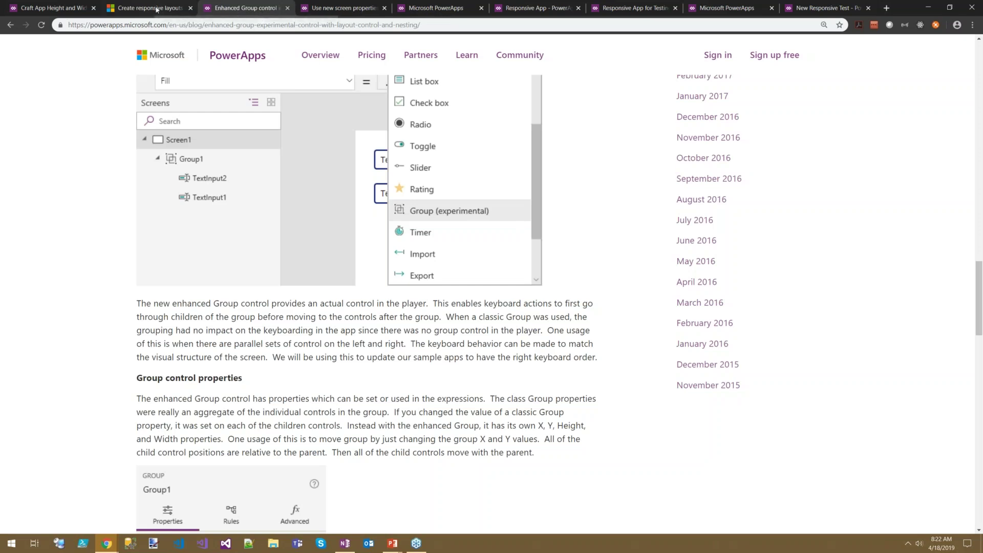
click(177, 10)
click(244, 12)
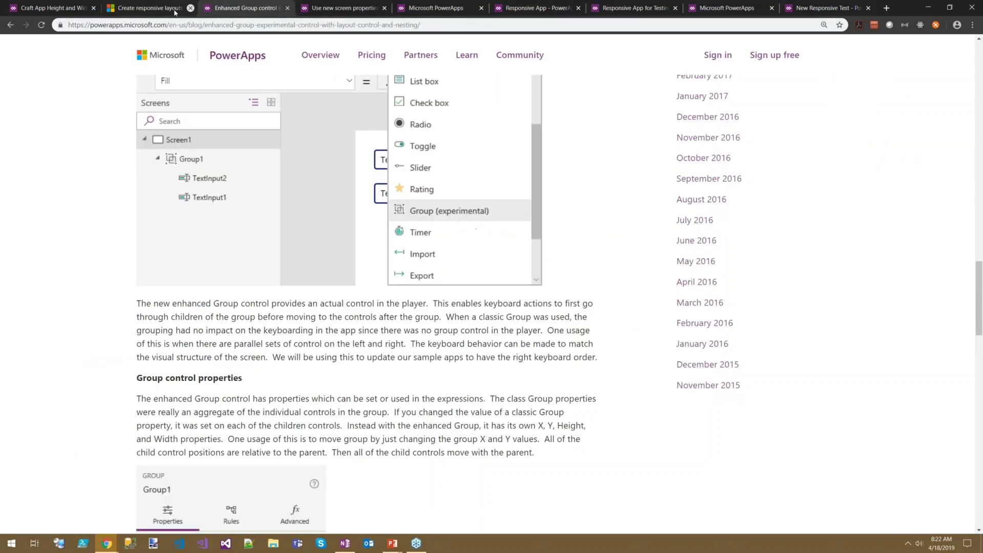
Step: Return to the responsive layouts article and study the device orientation formulas, highlighting the Upper control's Width formula
click(165, 10)
scroll(731, 427, down, 8)
scroll(731, 427, down, 13)
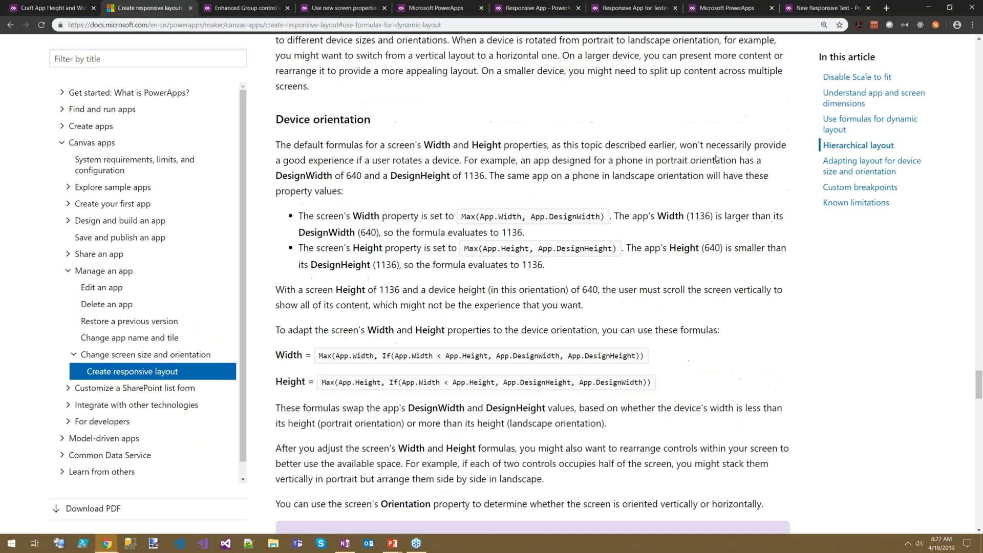
scroll(698, 237, down, 2)
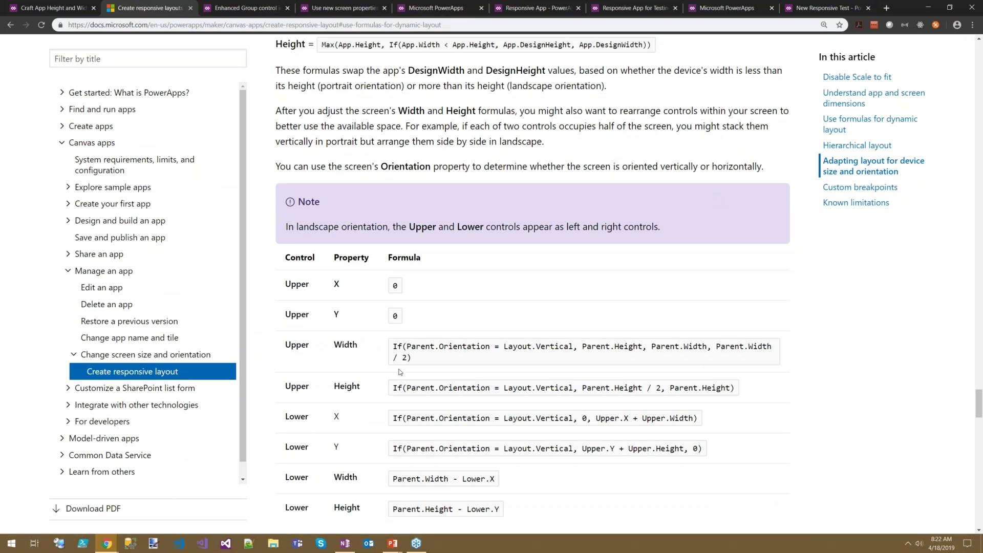
drag(419, 364, 388, 351)
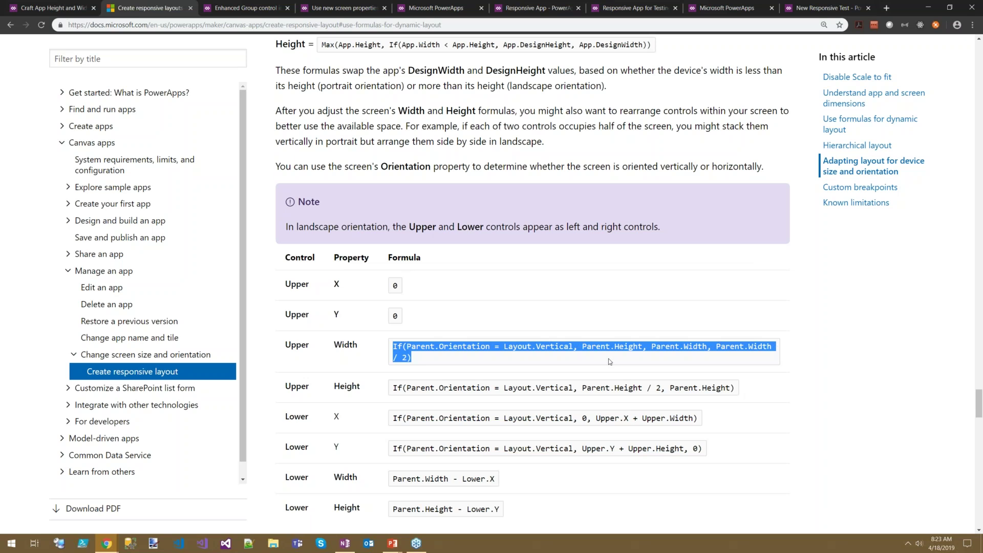
scroll(749, 437, down, 1)
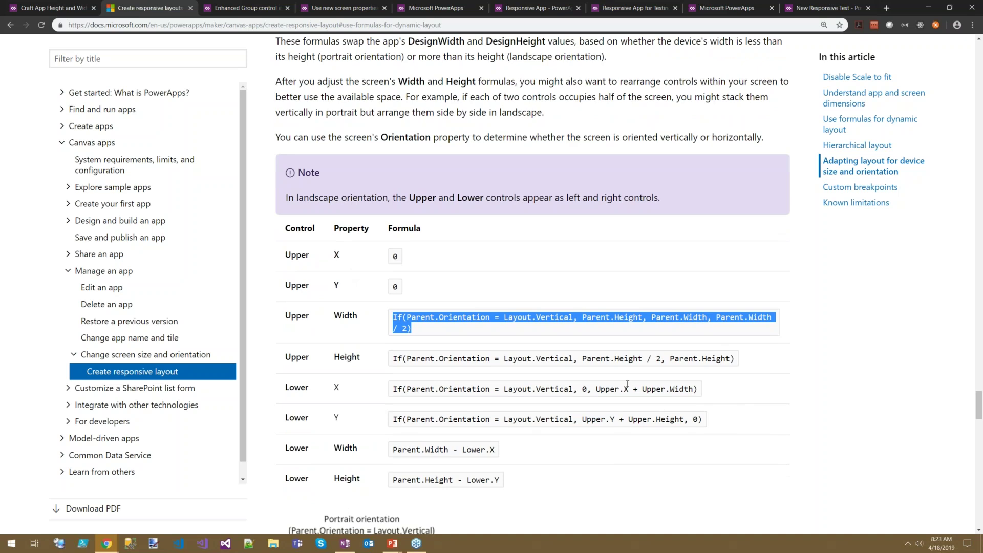
click(754, 408)
scroll(459, 378, down, 1)
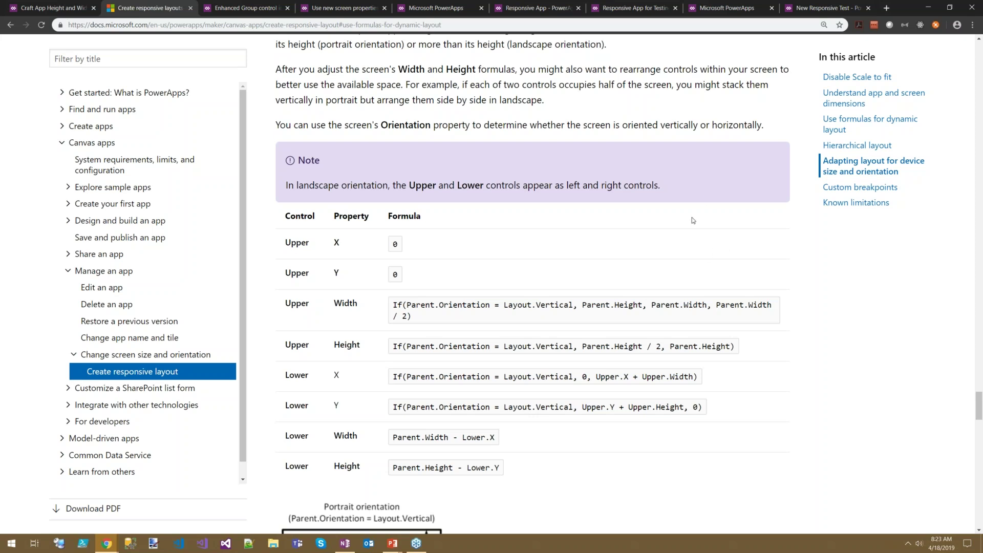
scroll(693, 218, down, 3)
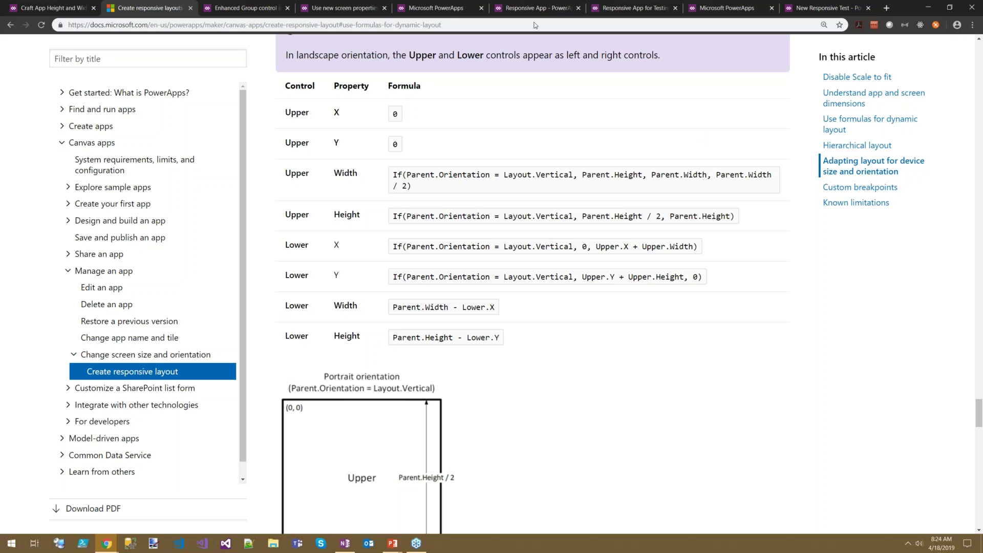
Step: Switch to the Responsive App for Testing editor and examine the App object's available properties and commands
click(436, 11)
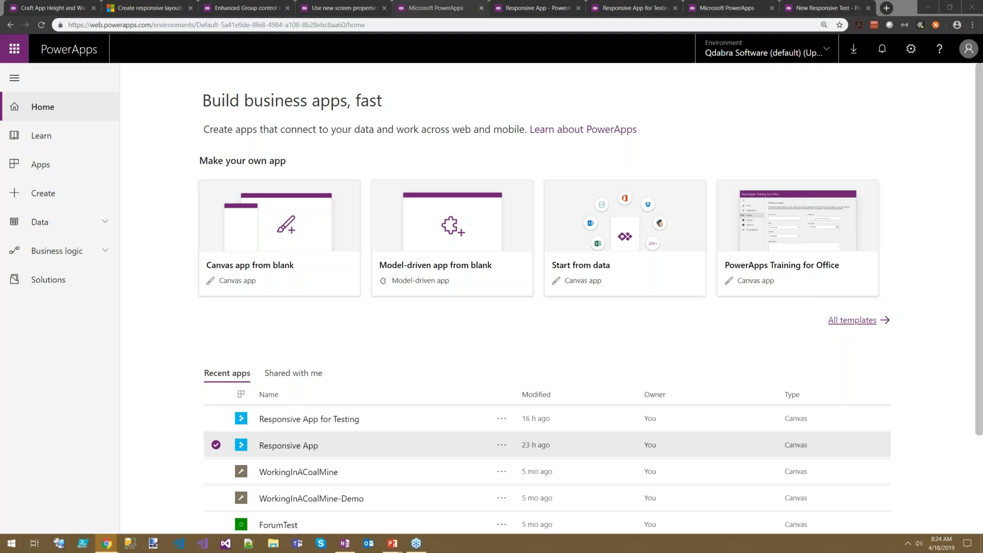
click(631, 10)
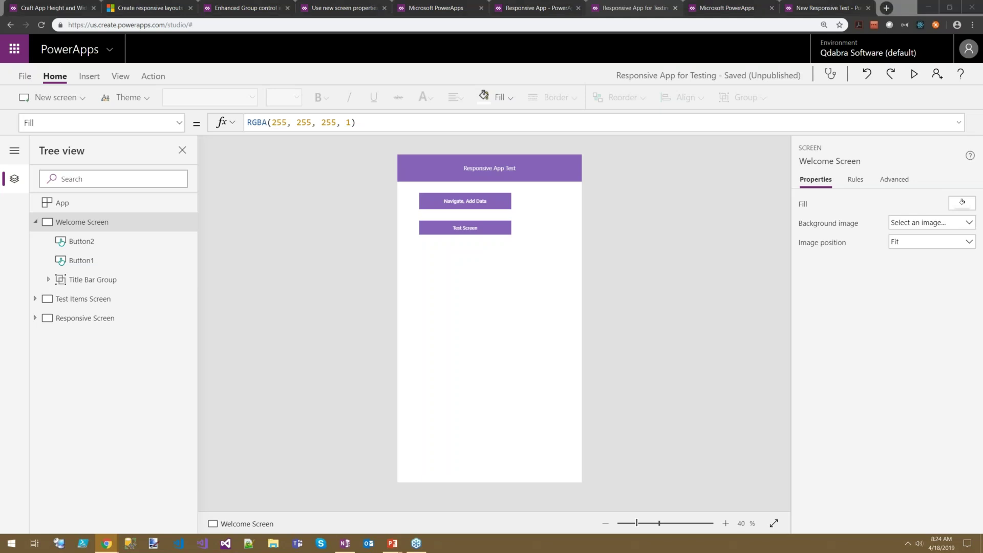
click(64, 206)
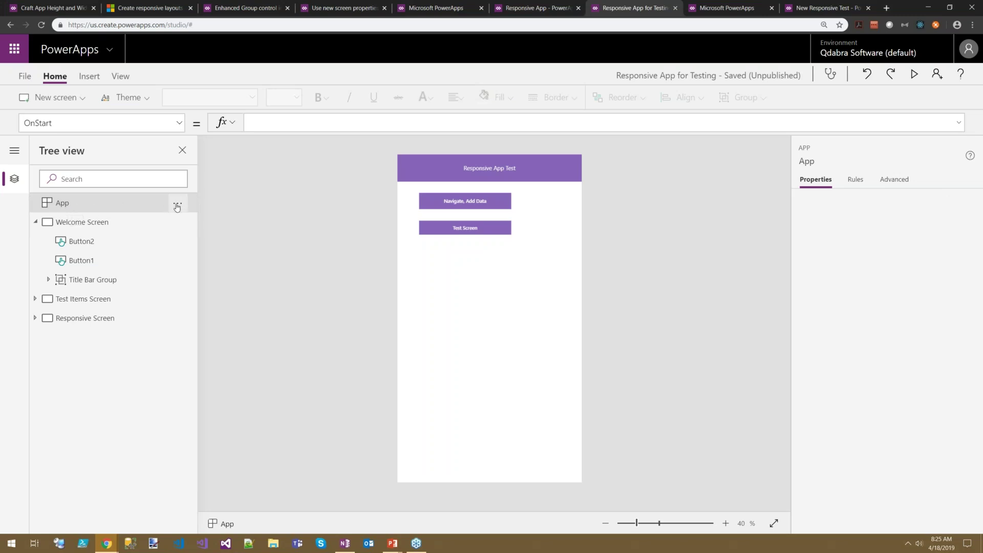
click(179, 129)
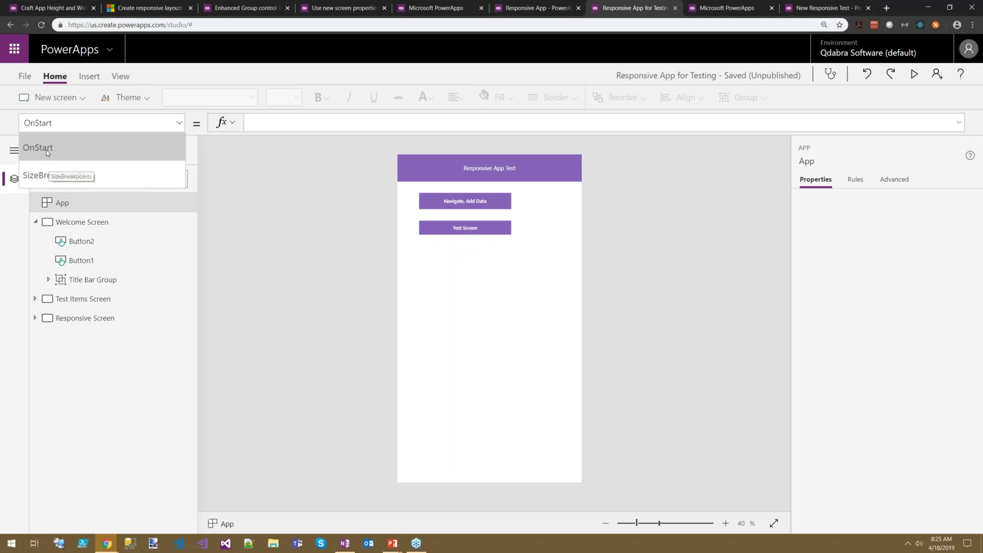
click(177, 204)
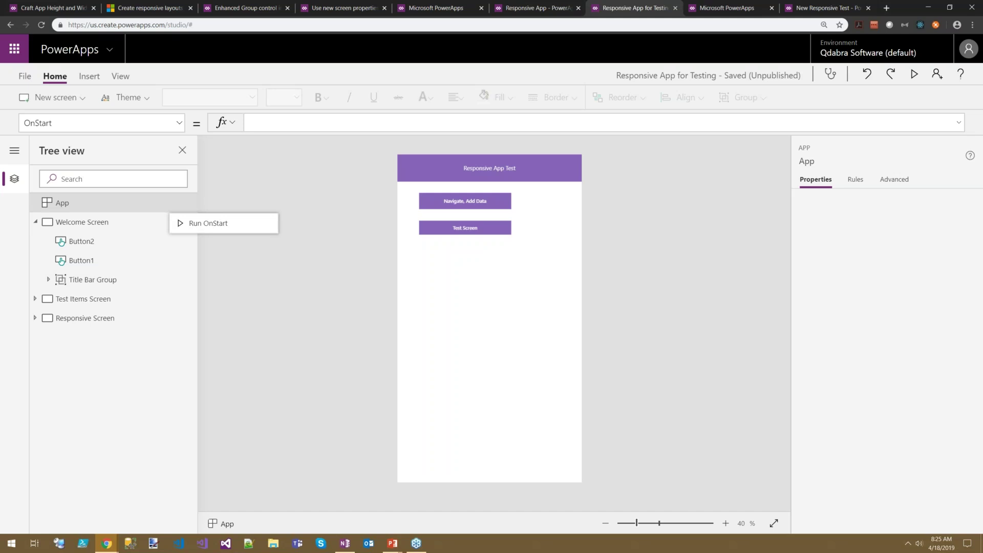
Step: Set the App object's OnStart formula to Navigate('Responsive Screen', ScreenTransition.Cover);
click(294, 143)
text(Naviga)
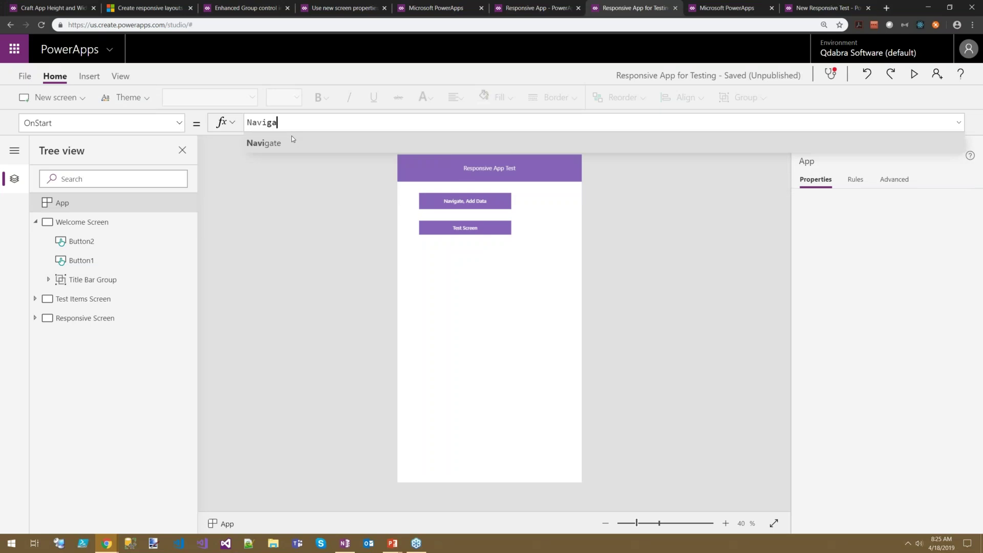
text(te('Responsive Screen',)
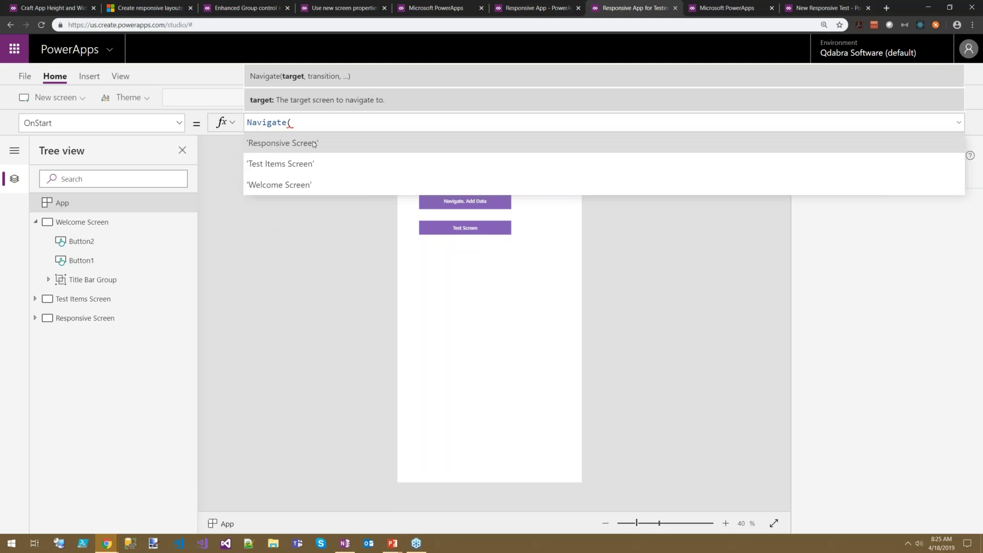
click(306, 147)
text(,)
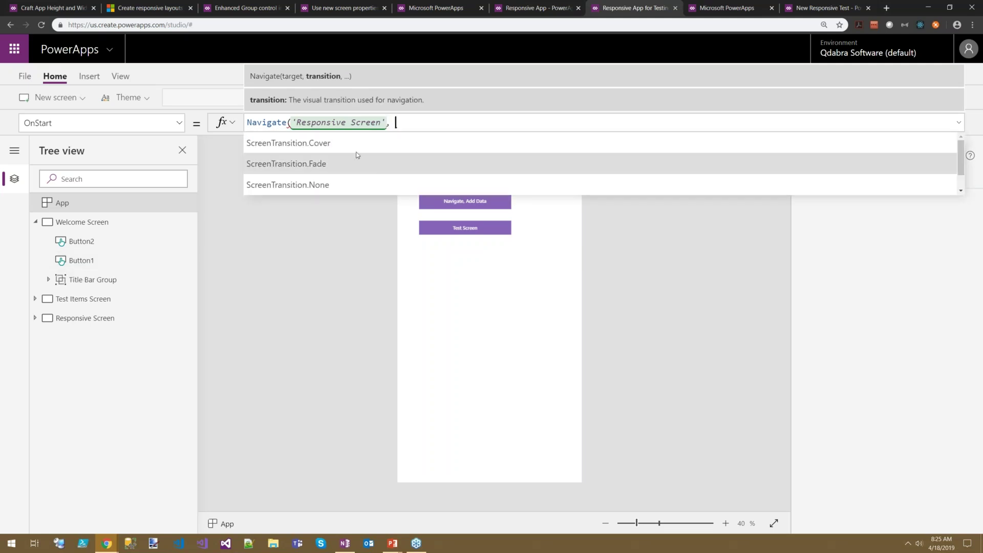
click(369, 144)
text();)
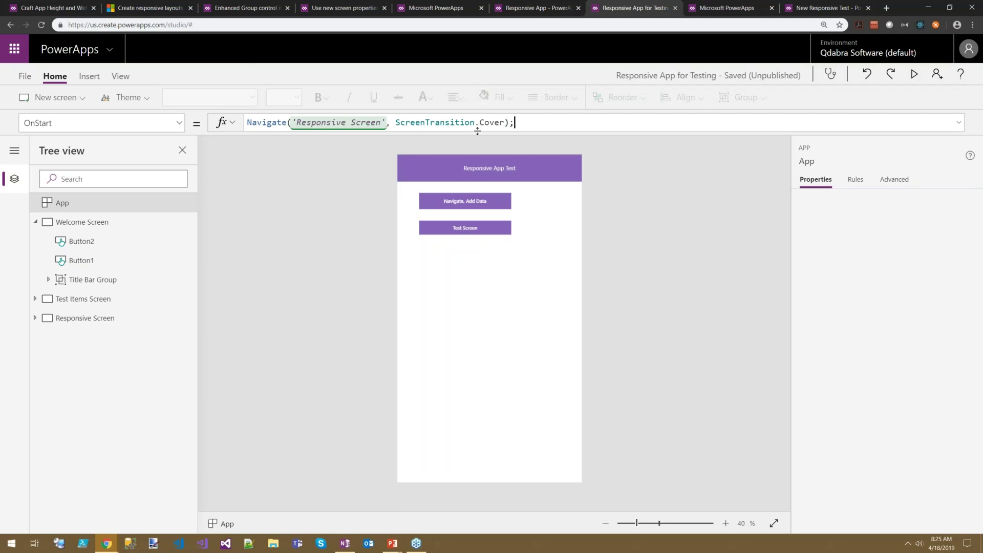
Step: Append Back(); after the Navigate call in the OnStart formula, temporarily commenting it out with //
text(Back();)
click(514, 123)
text(//)
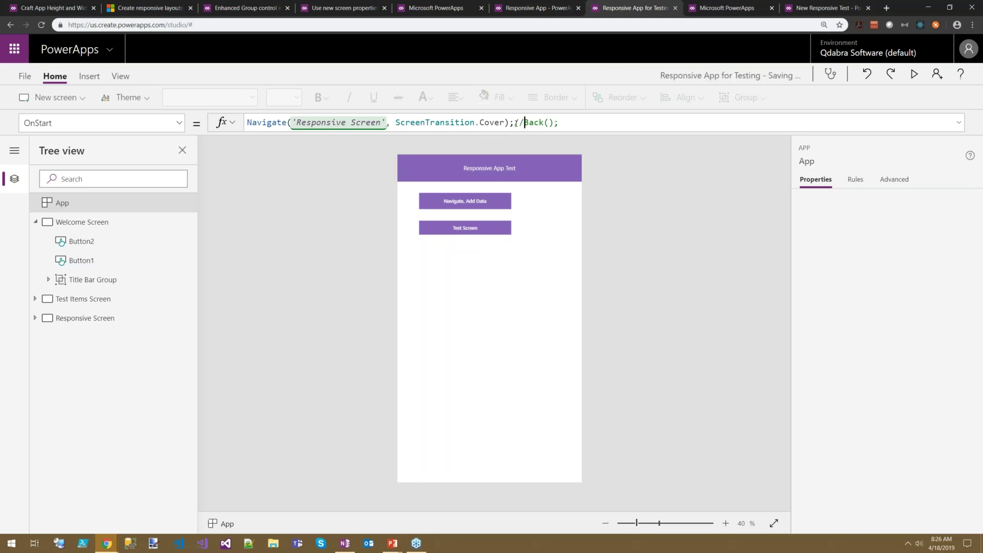
click(509, 123)
click(514, 123)
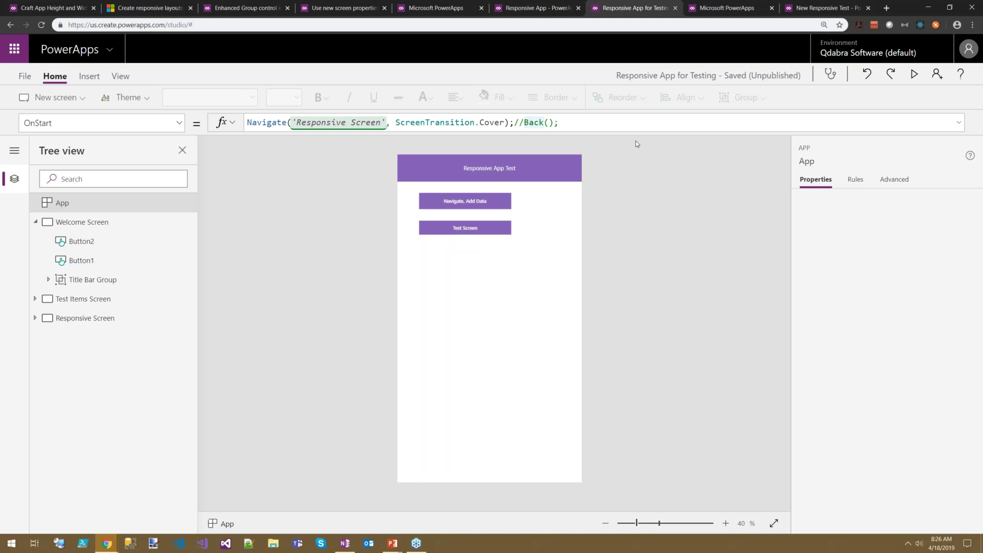
key(BackSpace)
key(BackSpace)
Step: Clear the entire OnStart formula of the App object
drag(549, 122, 217, 123)
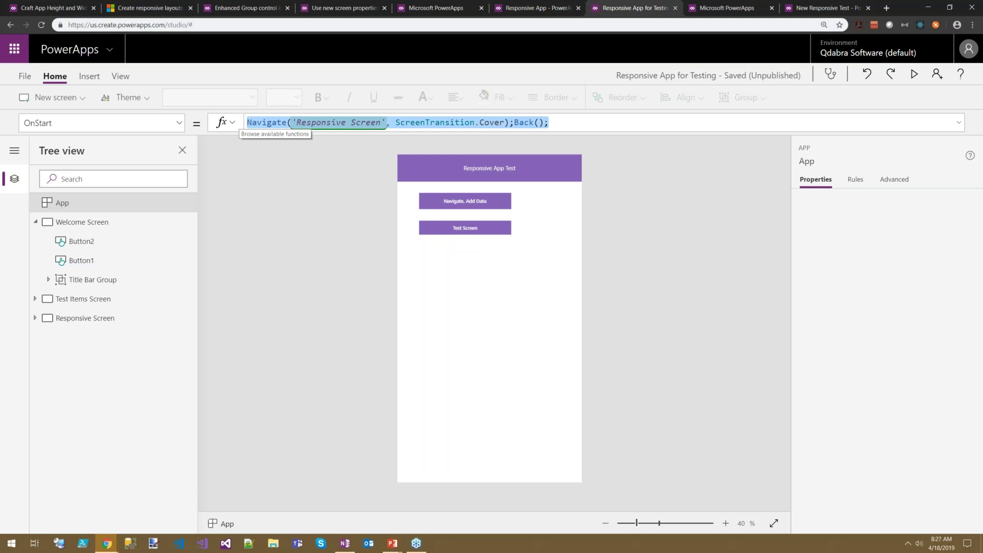
key(Delete)
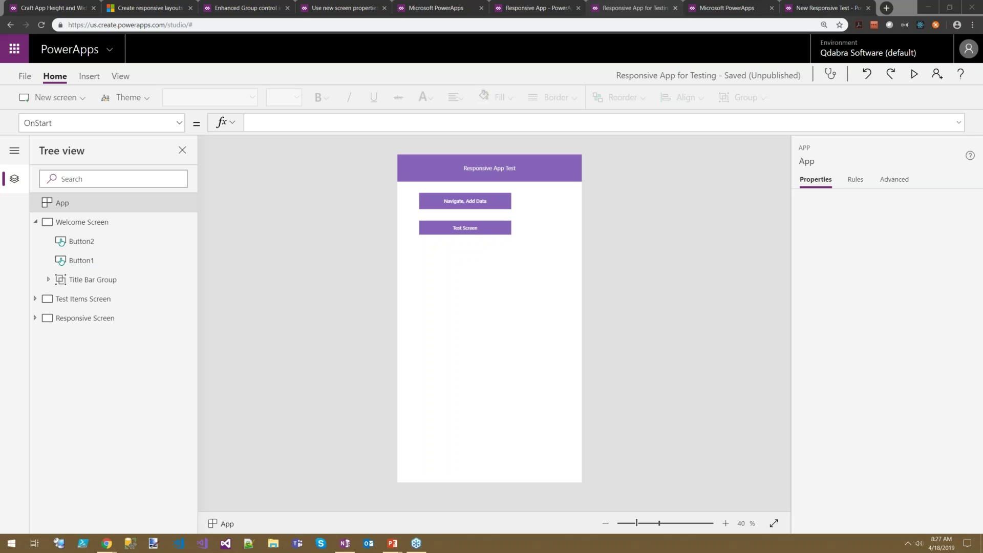
click(690, 7)
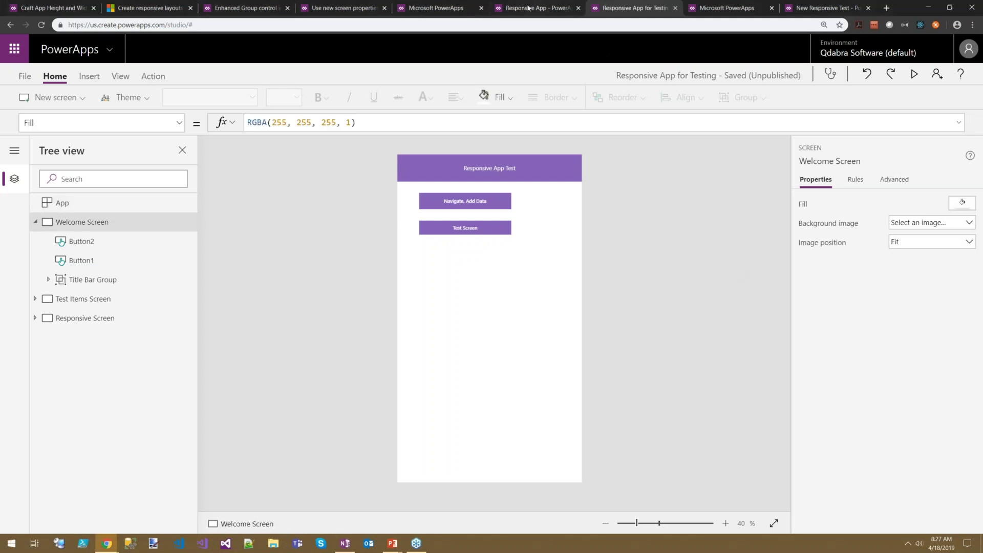
Step: Play Responsive App from the PowerApps home page and select Programming JavaScript Applications on its Responsive Screen
click(435, 7)
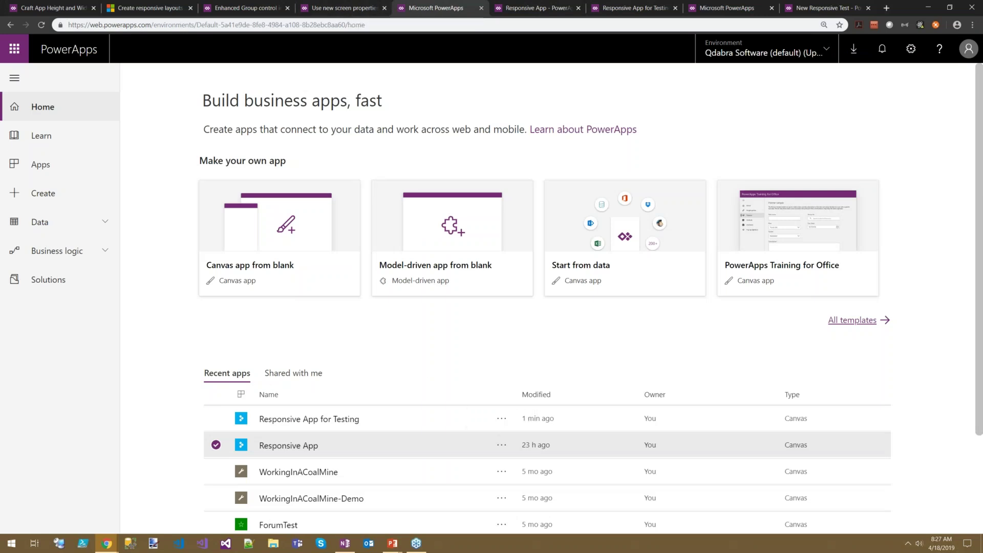
click(502, 446)
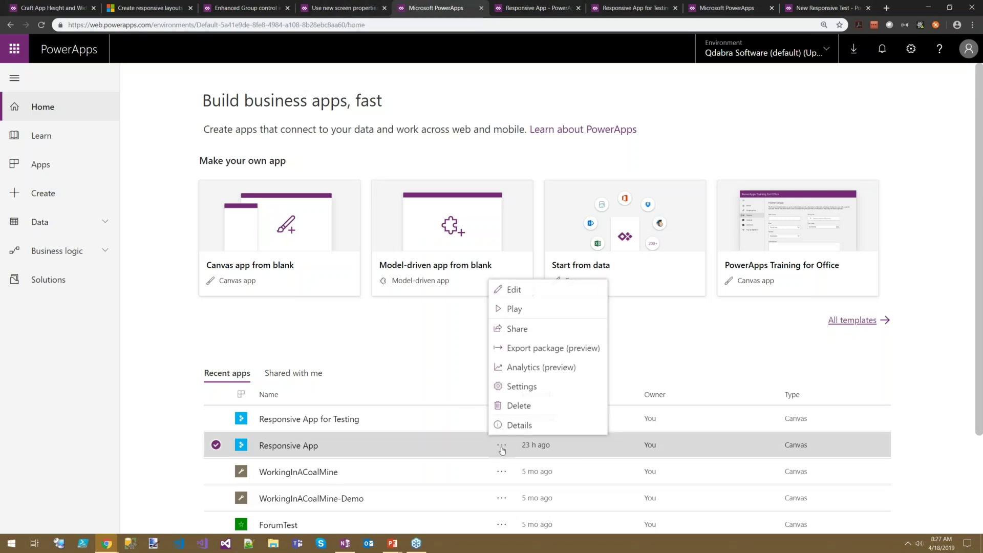
click(513, 313)
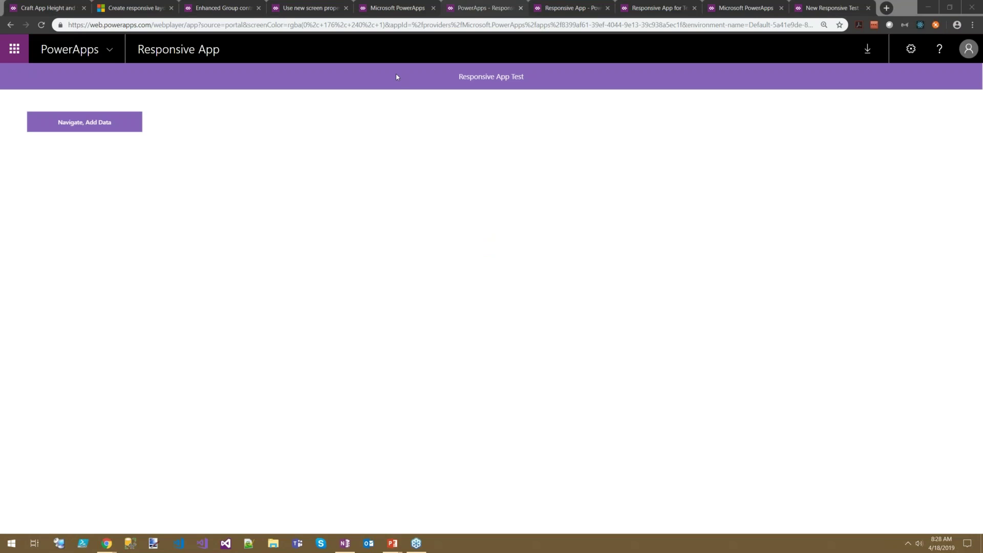
click(70, 128)
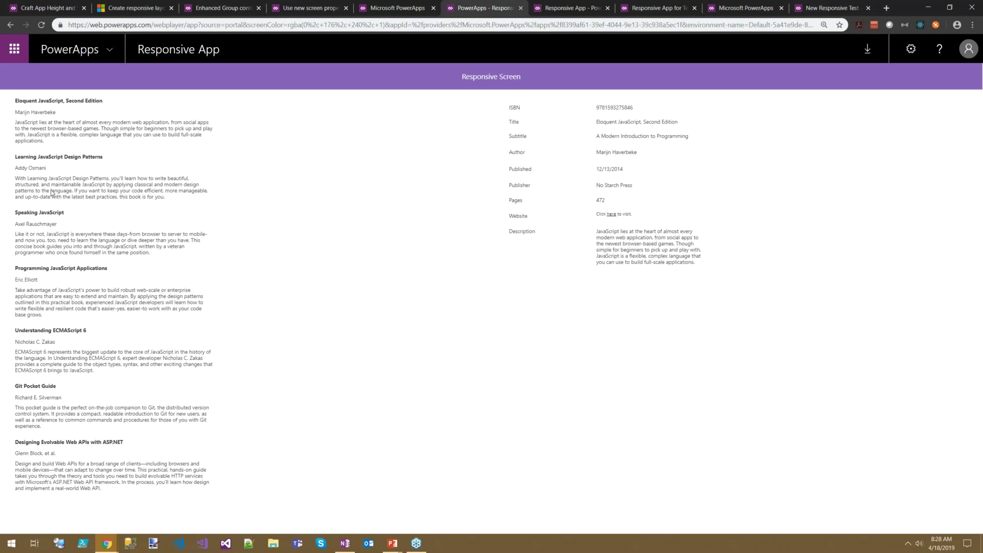
drag(79, 179, 78, 185)
click(84, 317)
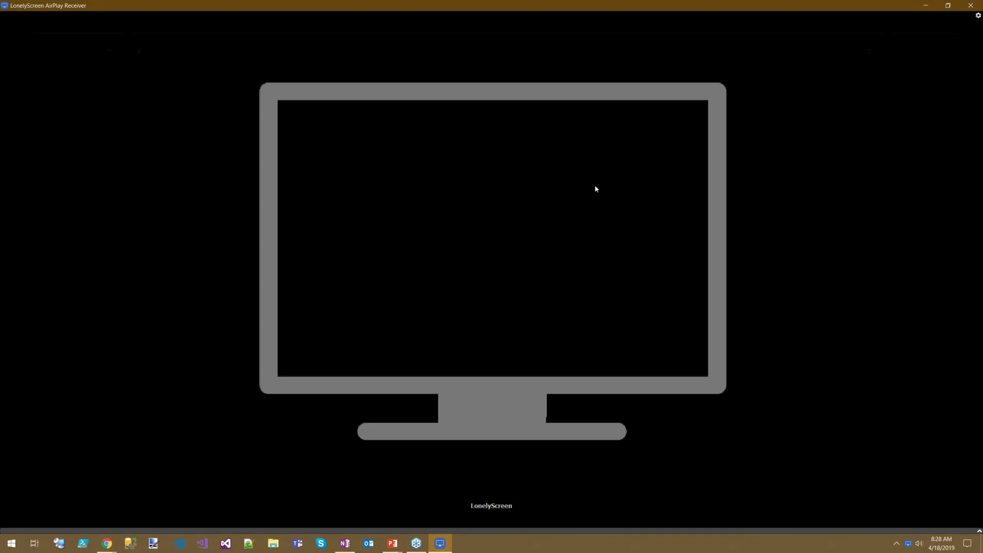
Step: Put the LonelyScreen AirPlay Receiver aside and restore the browser to a smaller floating window
double_click(582, 10)
click(960, 5)
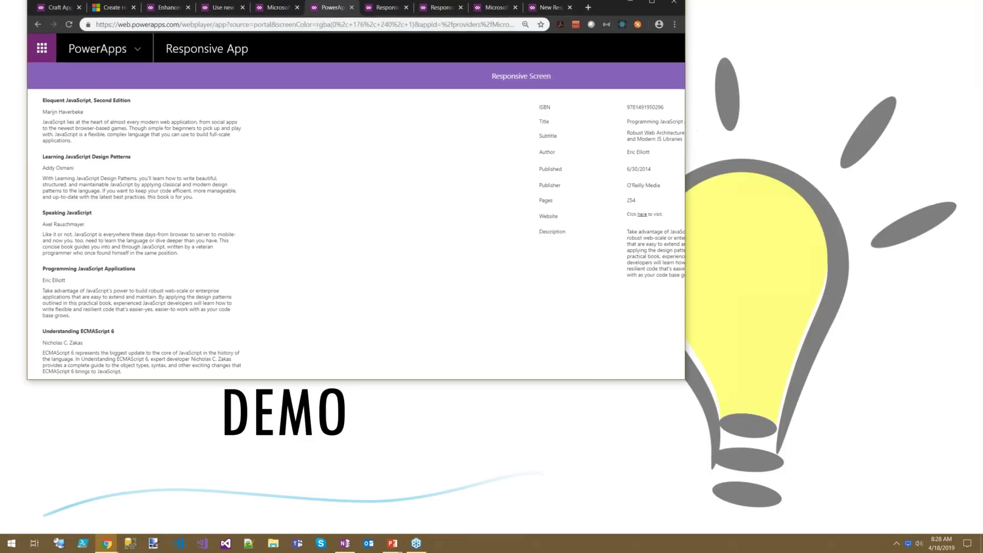
click(950, 7)
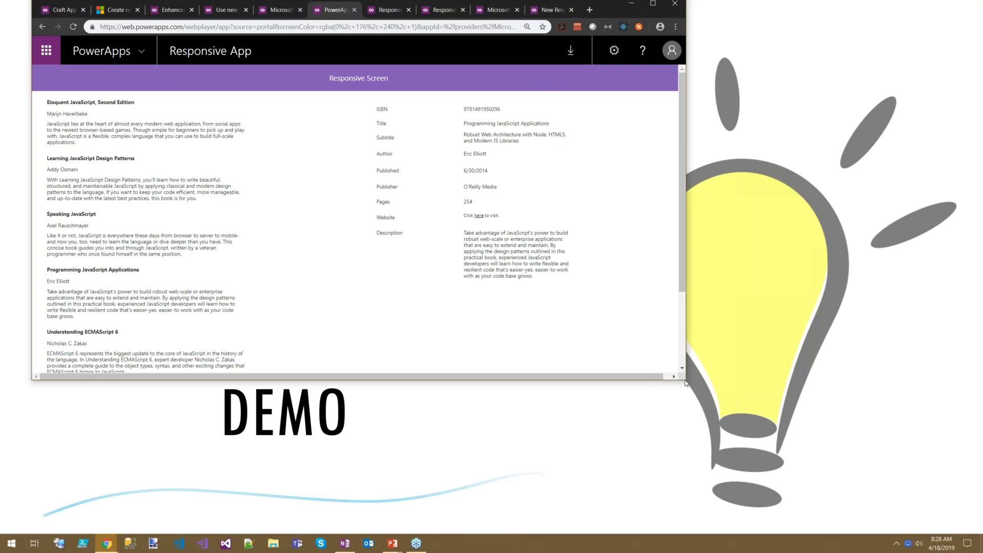
drag(686, 381, 687, 386)
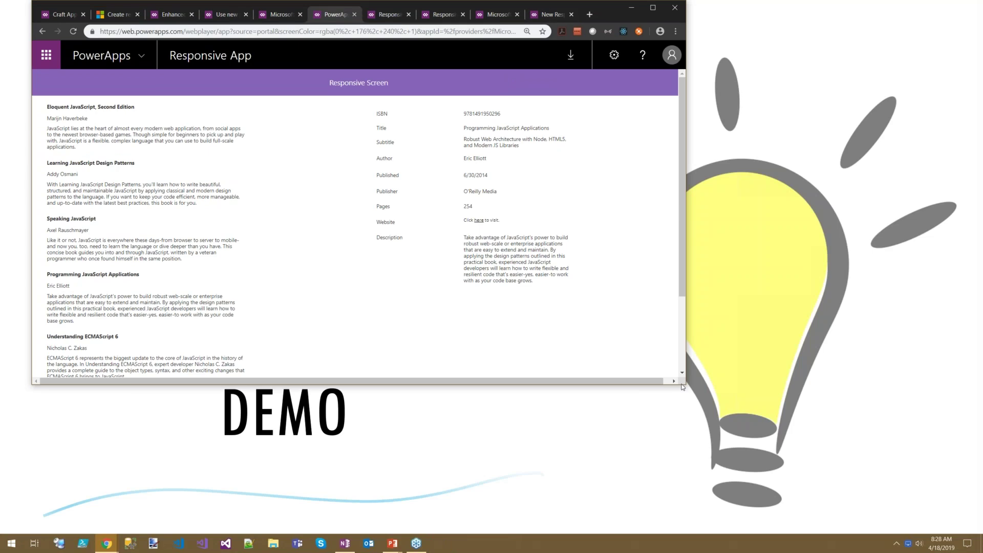
click(951, 382)
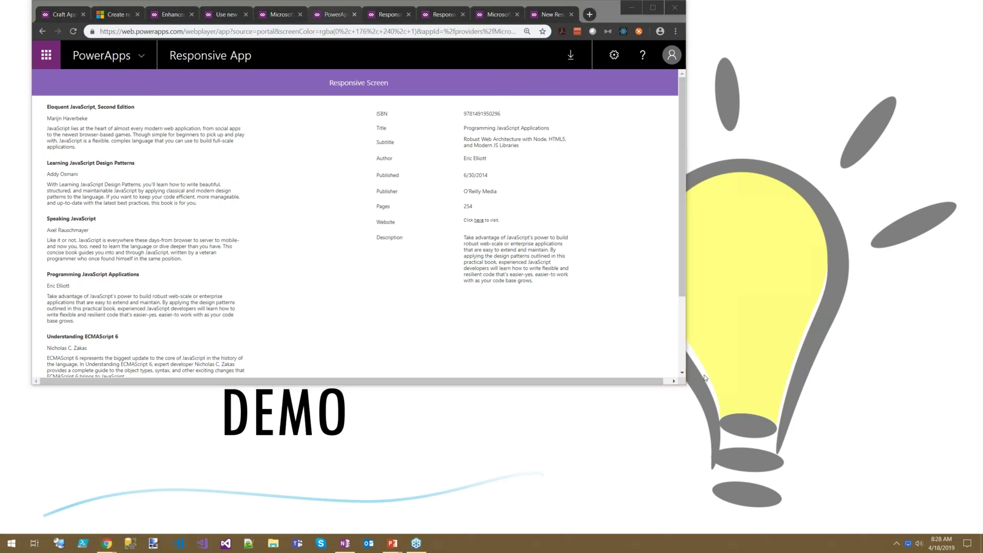
click(686, 384)
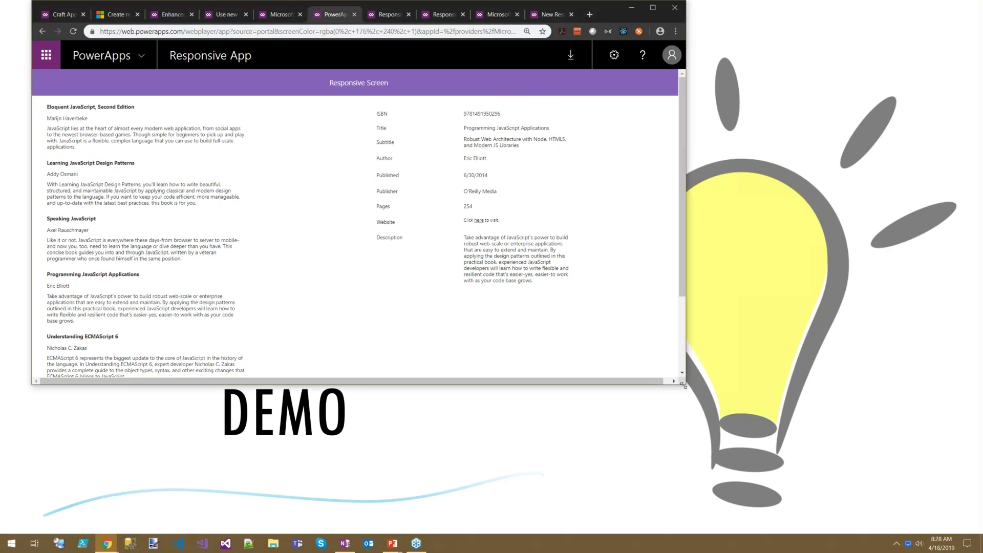
Step: Test the running app's layout by narrowing the browser window to a portrait shape and widening it again, and select Git Pocket Guide
drag(683, 387, 307, 467)
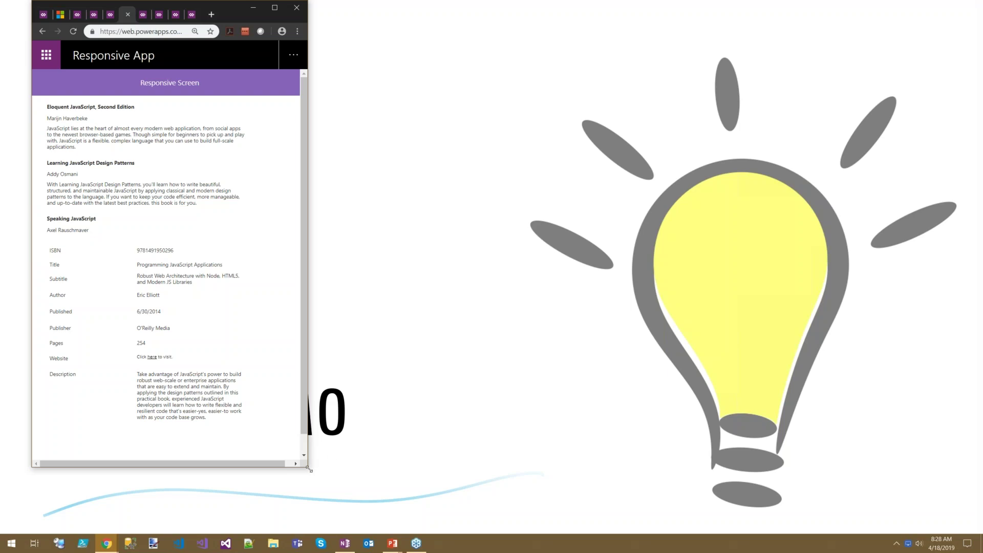
drag(310, 469, 754, 481)
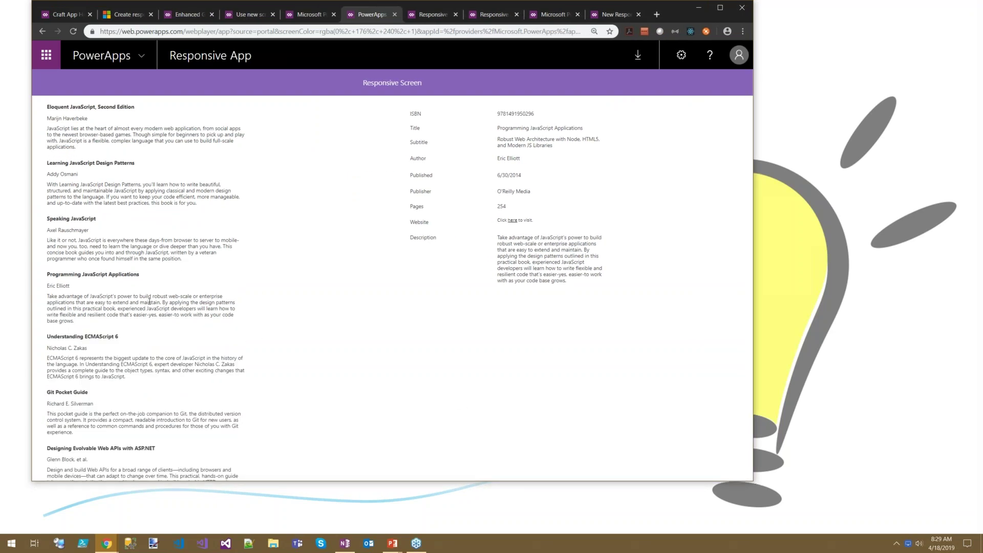
drag(146, 371, 150, 370)
click(142, 405)
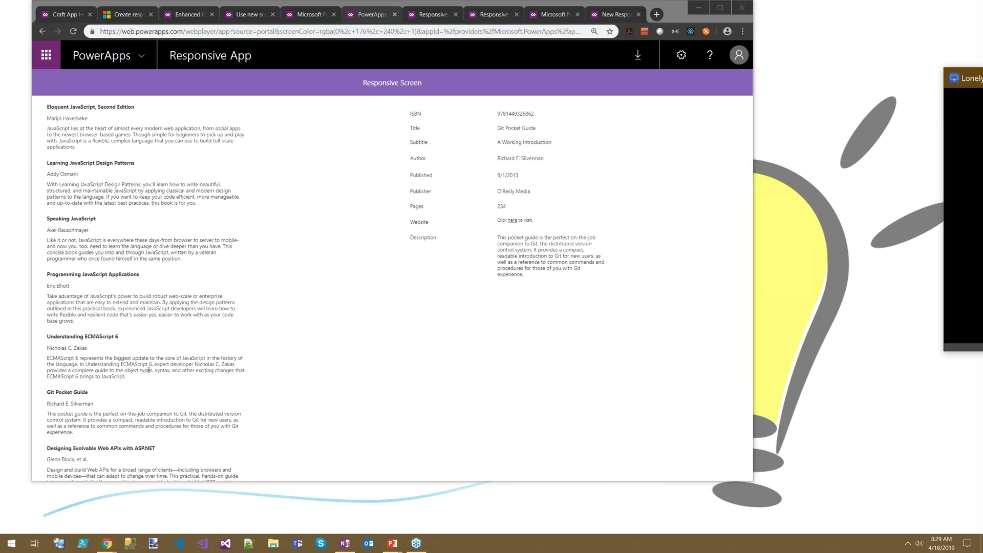
Step: Switch to the LonelyScreen AirPlay Receiver full screen to view the app on the mirrored phone, and minimize it
drag(692, 86, 537, 39)
click(537, 35)
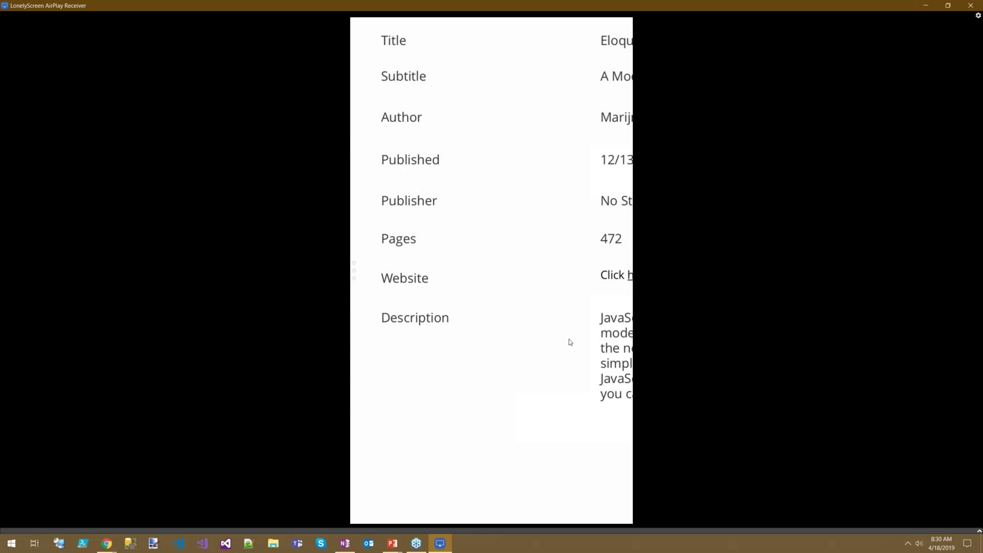
click(930, 7)
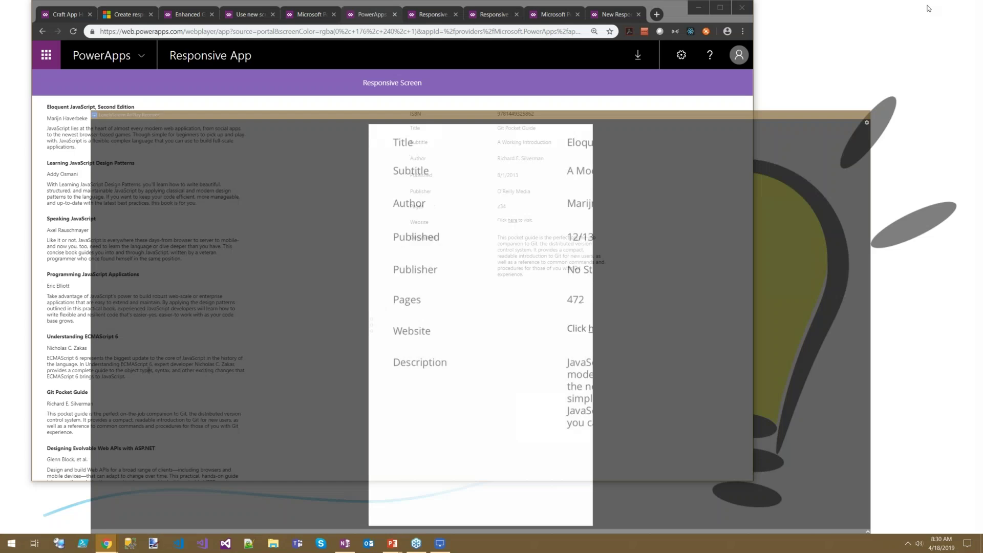
Step: Try to open Responsive App for Testing for editing from the PowerApps home page, and cancel overriding the other session
click(321, 15)
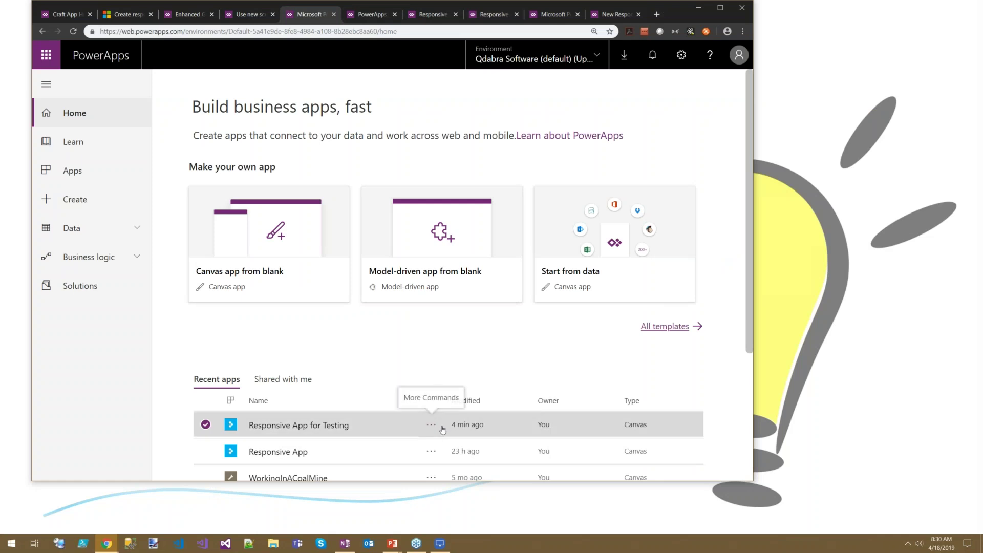
click(431, 424)
click(439, 279)
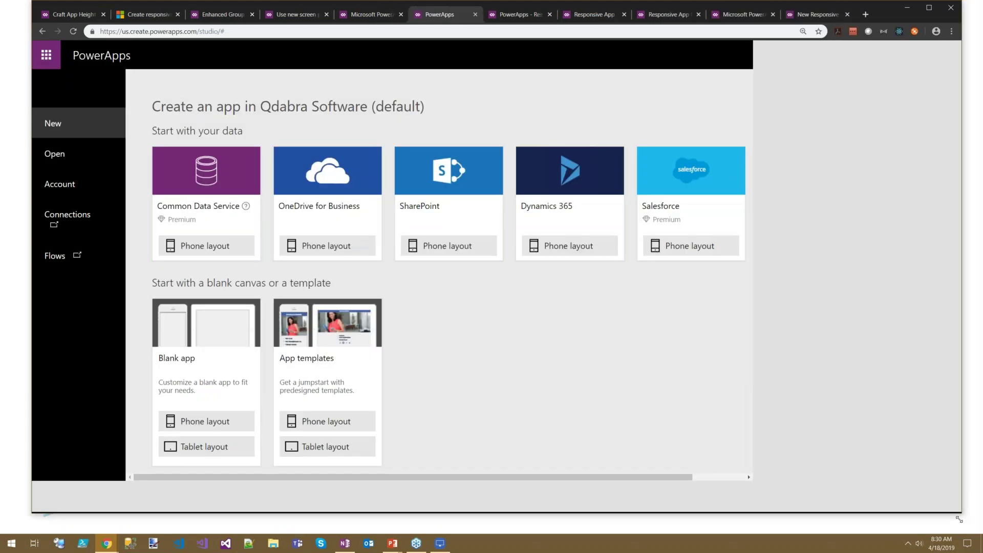
drag(751, 481, 951, 519)
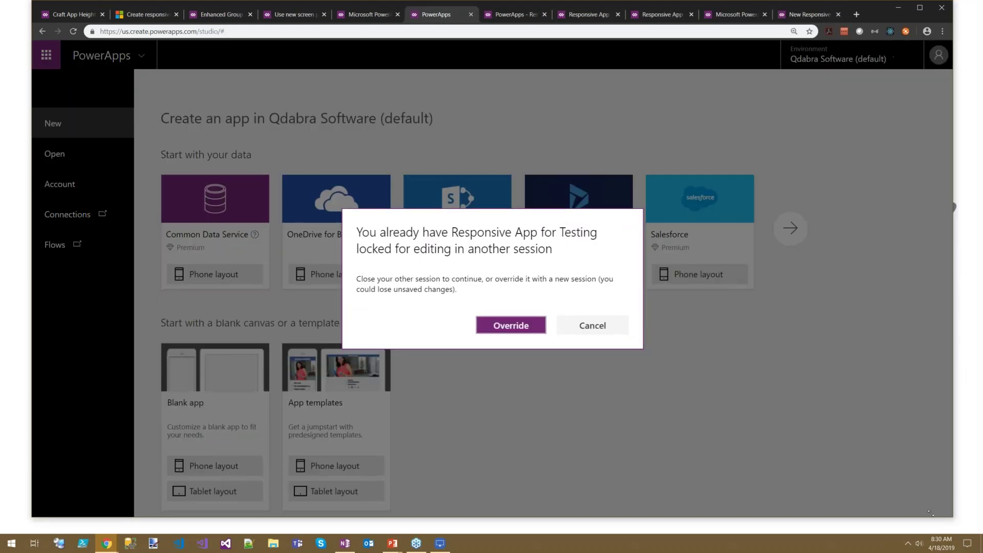
click(593, 326)
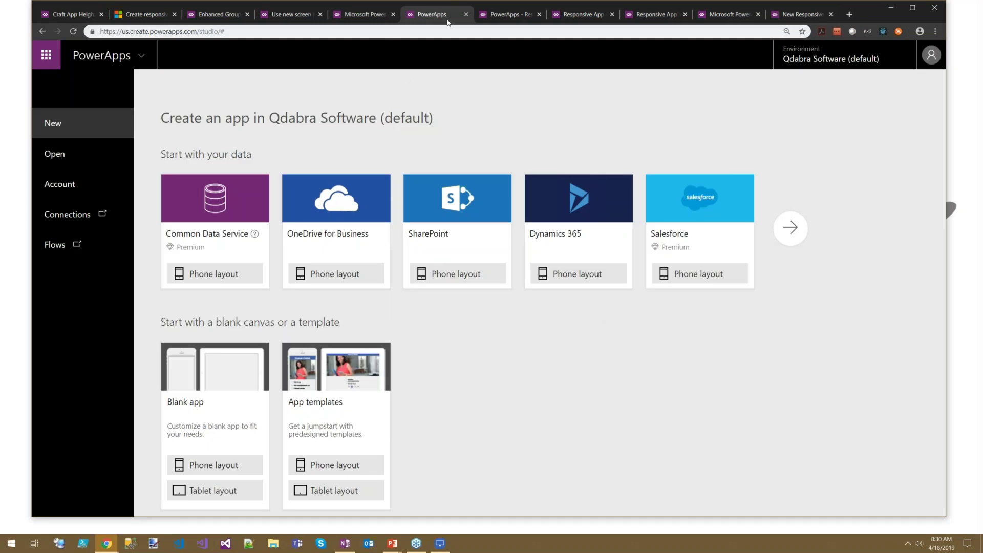
click(466, 14)
click(544, 92)
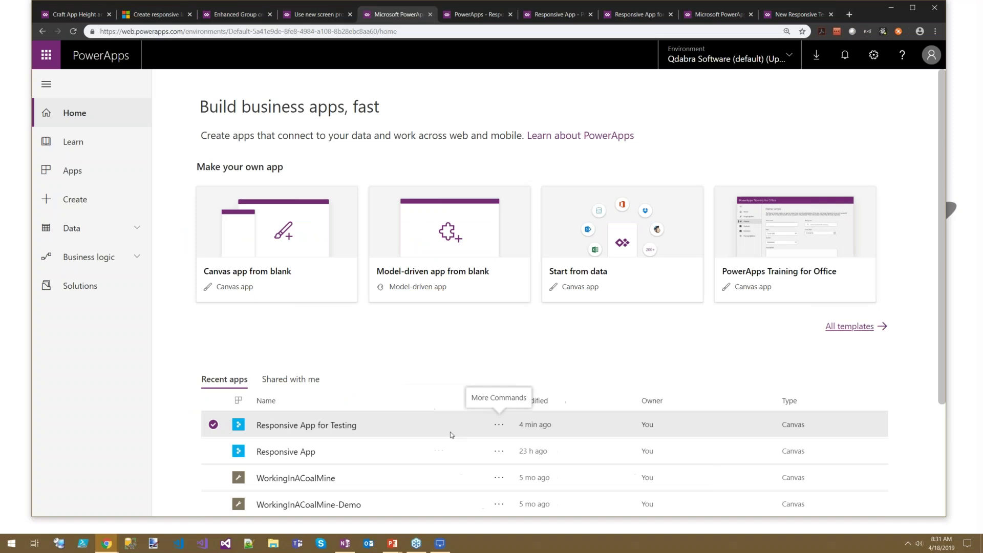
Step: Play Responsive App for Testing from the PowerApps home page and test its welcome screen by narrowing and partly widening the browser window
click(499, 424)
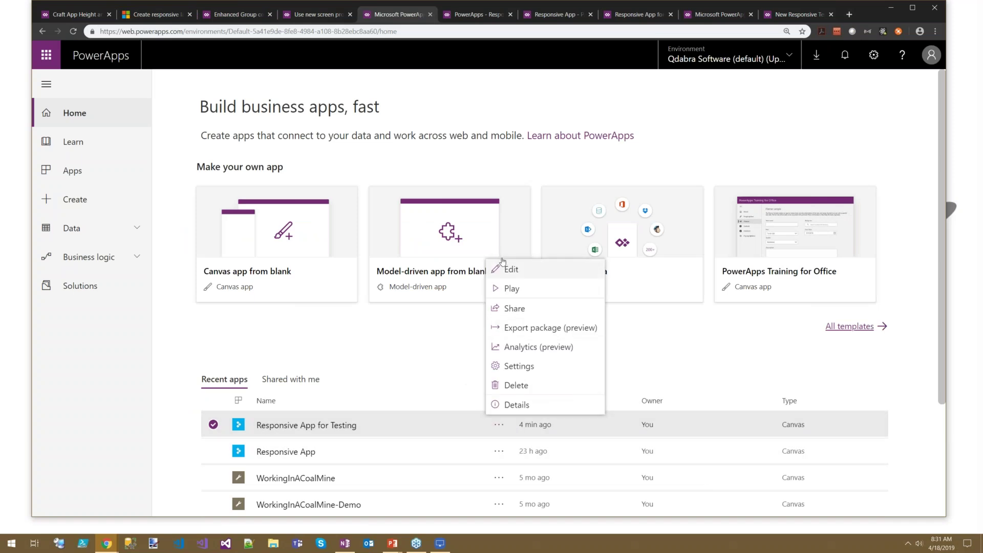
click(510, 289)
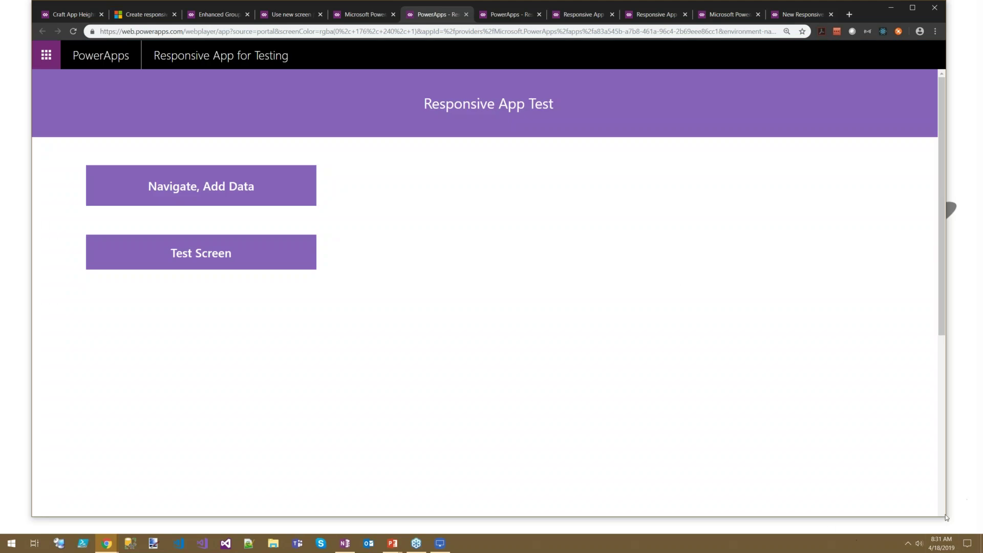
drag(946, 516, 280, 482)
drag(343, 482, 520, 490)
Step: Switch to the running Responsive App and check its two-column layout while narrowing the browser window slightly
click(196, 19)
click(268, 20)
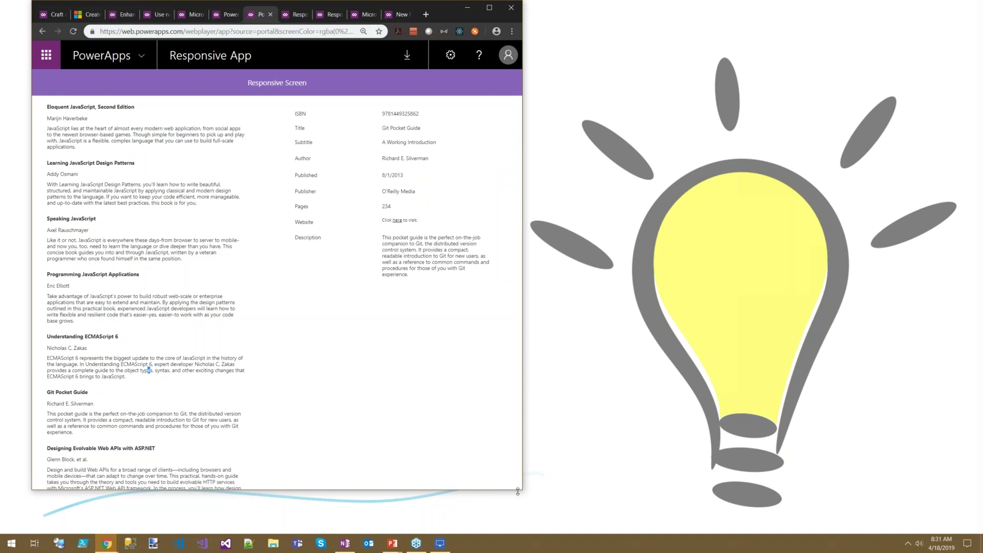
drag(520, 491, 469, 490)
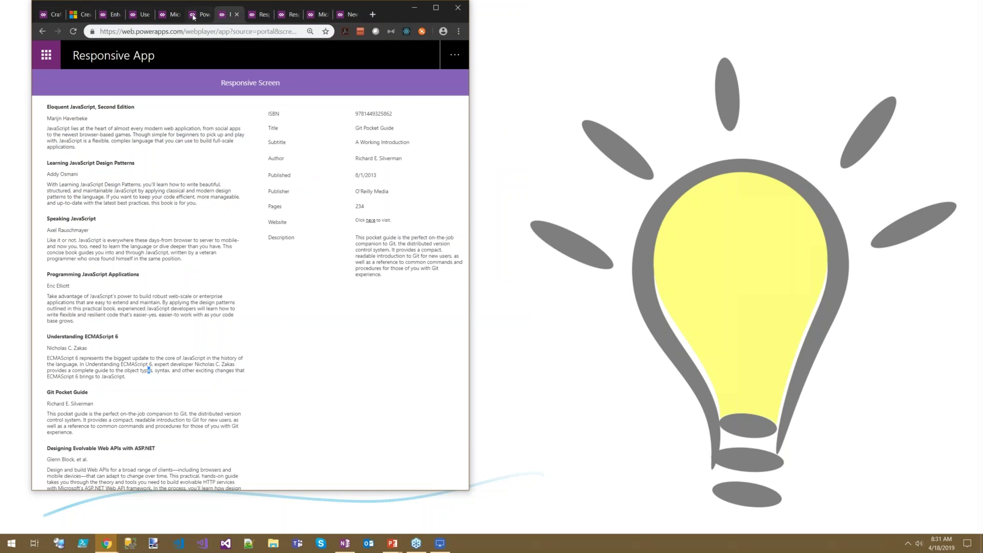
Step: Return to the running Responsive App for Testing, open its Navigate, Add Data screen, and widen the browser window to landscape
click(194, 16)
click(163, 188)
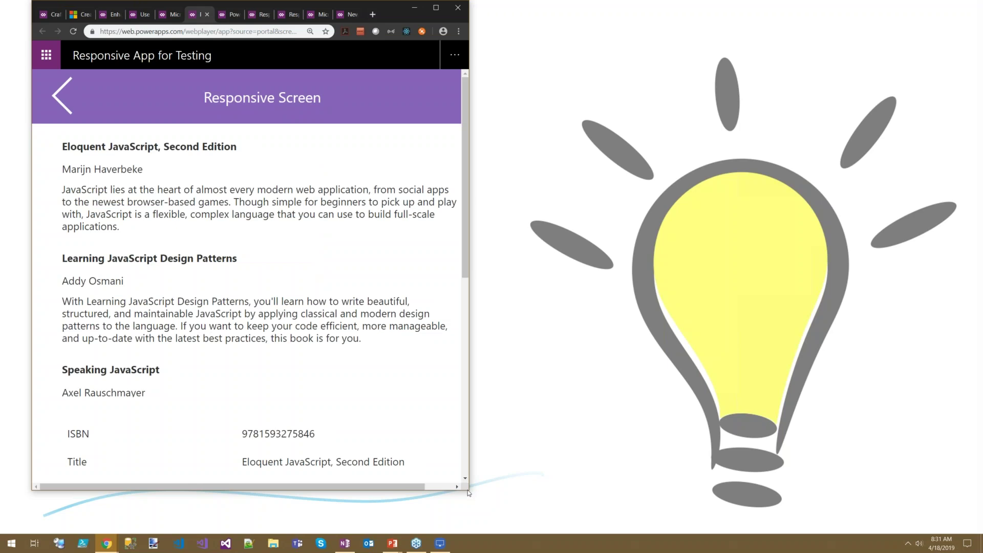
drag(467, 492, 972, 516)
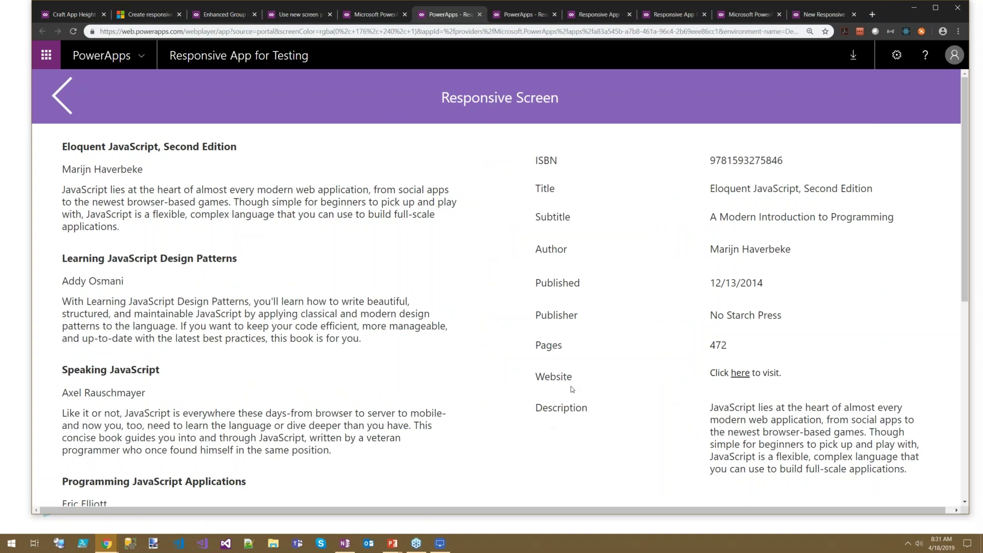
Step: Select Learning JavaScript Design Patterns, examine its details in a portrait-shaped window, and maximize the browser again
drag(284, 301, 289, 301)
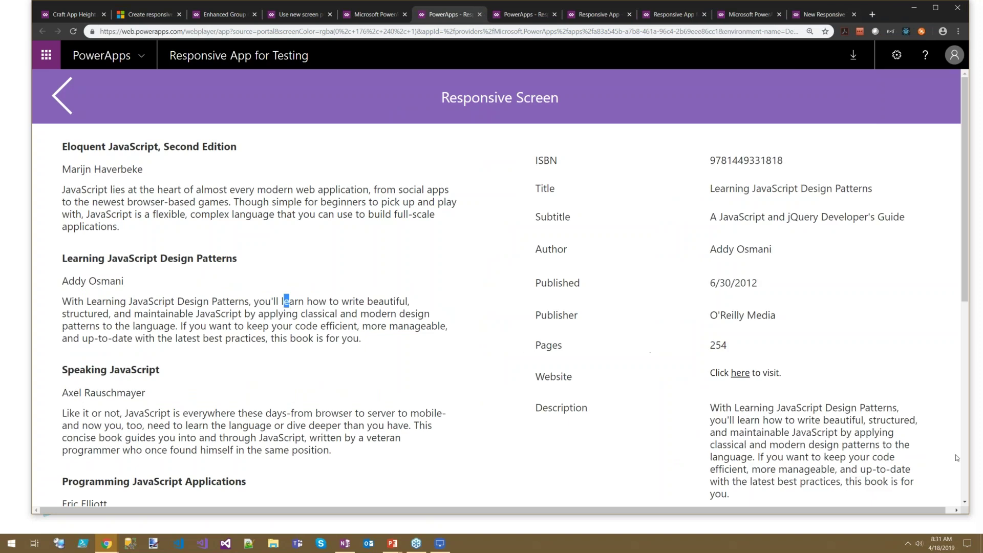
drag(968, 516, 356, 512)
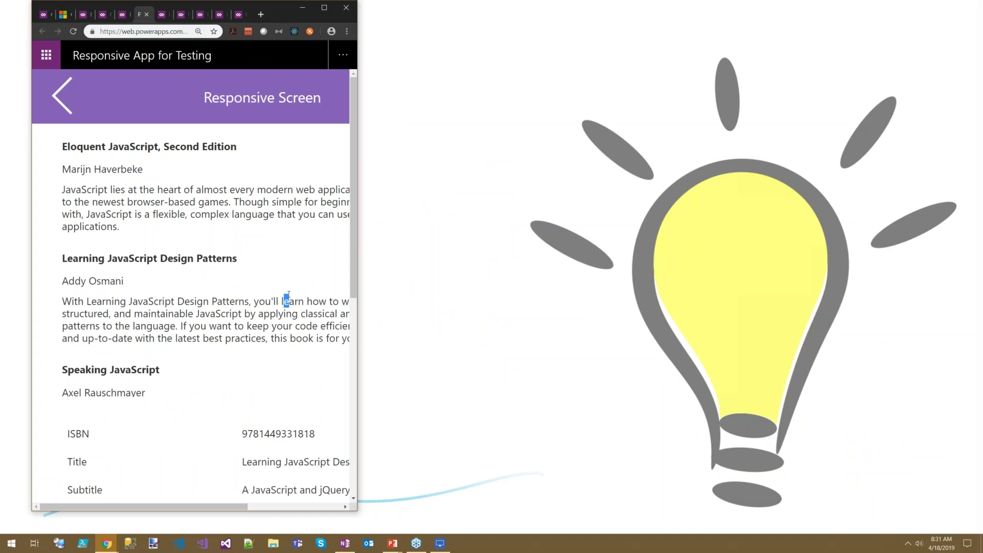
scroll(350, 430, down, 4)
scroll(350, 430, down, 3)
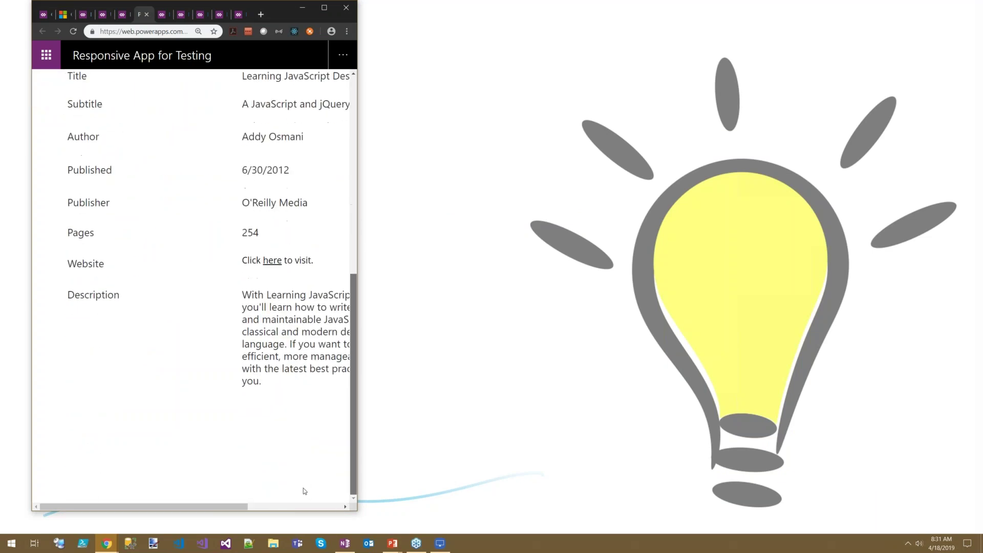
mouse_move(162, 506)
mouse_down()
mouse_move(260, 506)
mouse_move(162, 503)
mouse_up()
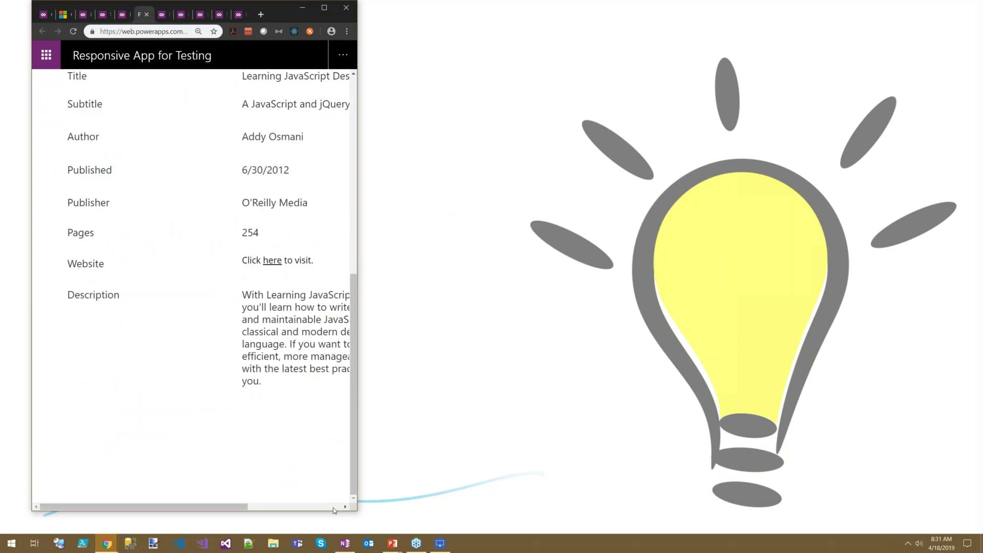
drag(356, 511, 640, 498)
click(608, 7)
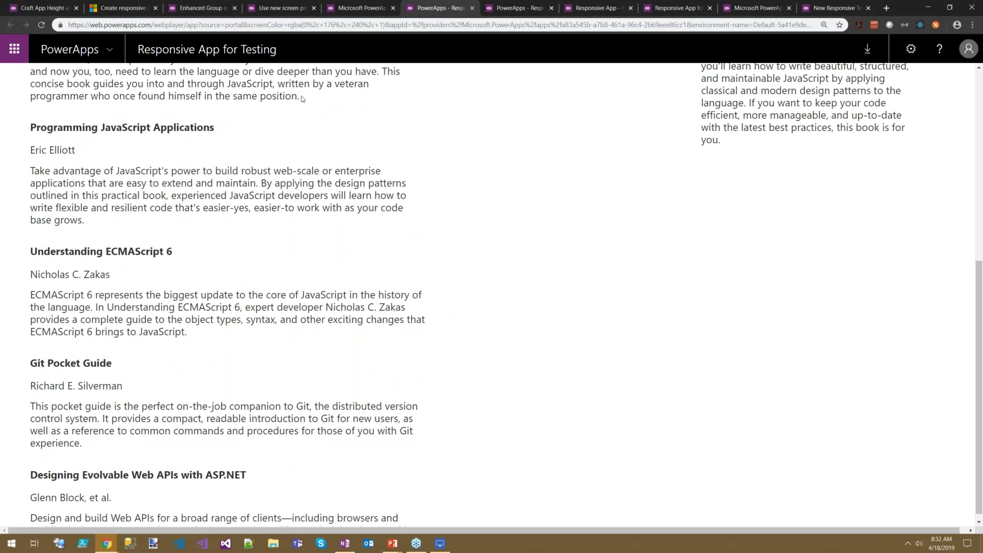
Step: Open the details of Responsive App from the PowerApps home page and show its version history
click(358, 8)
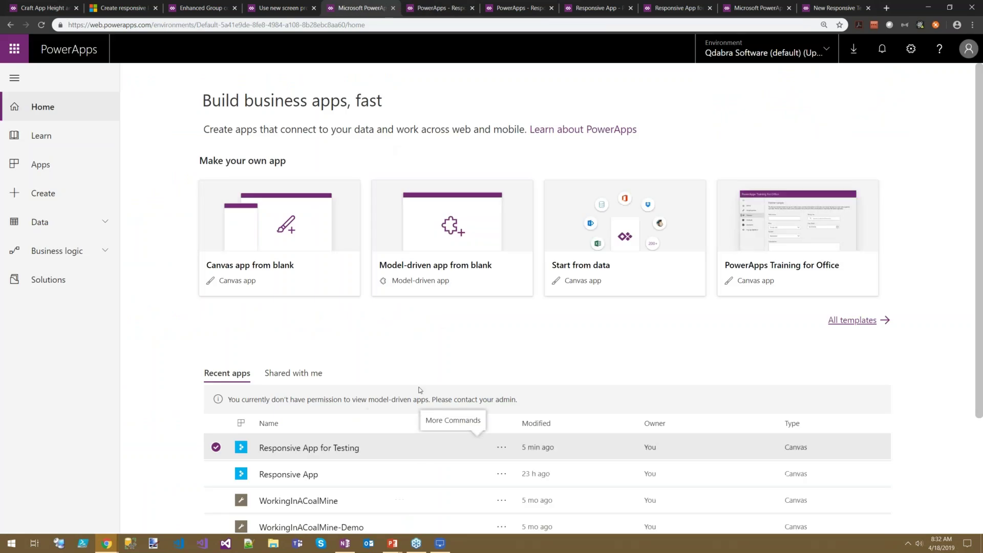
scroll(519, 430, down, 1)
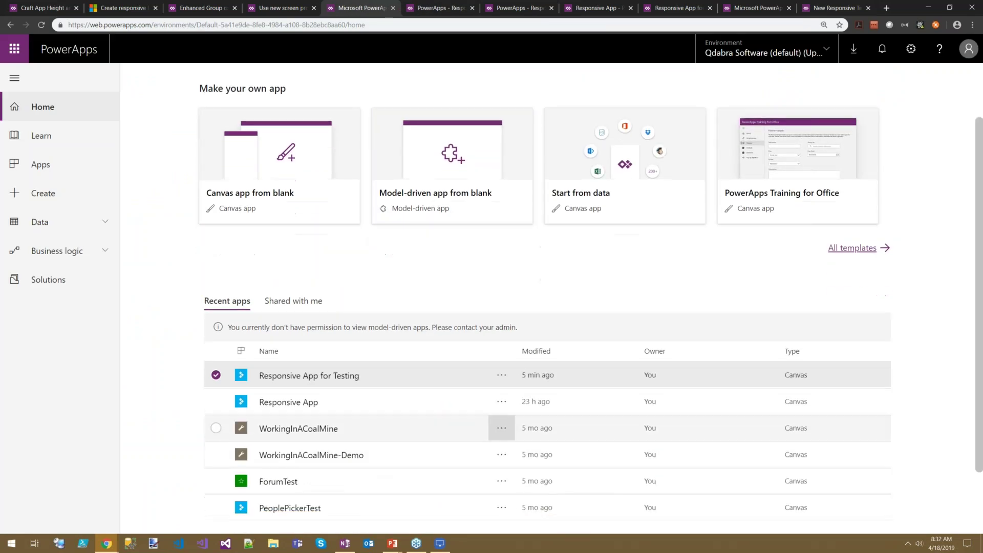
click(508, 404)
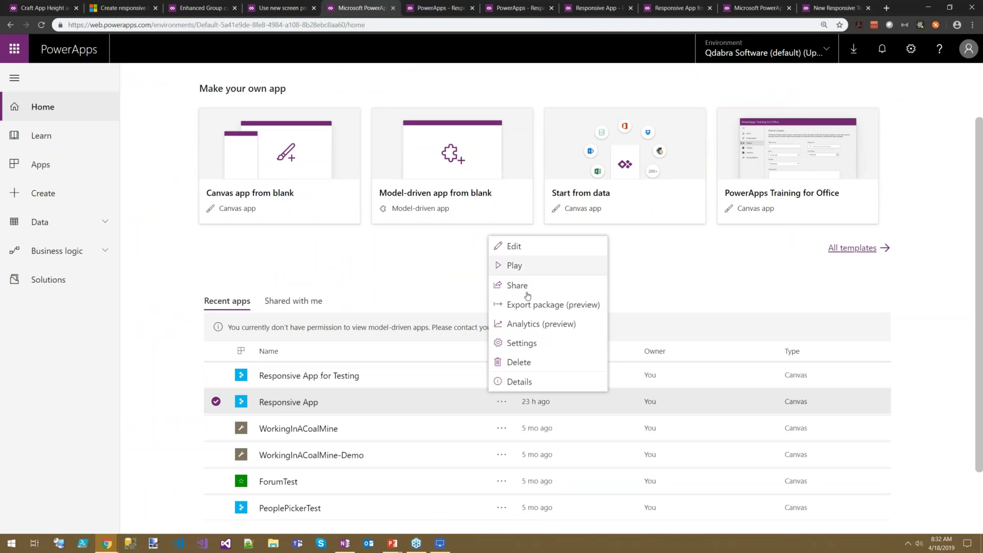
click(522, 385)
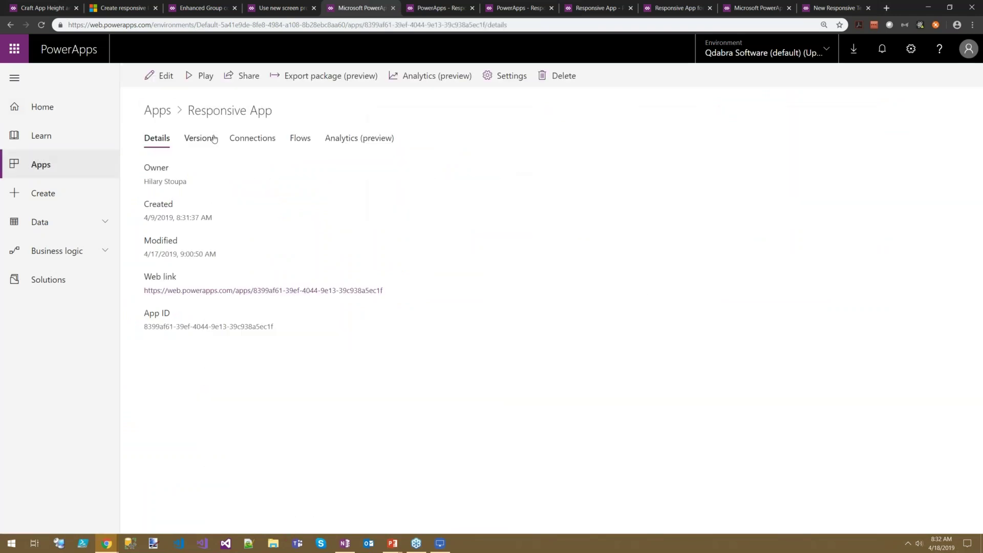
click(207, 140)
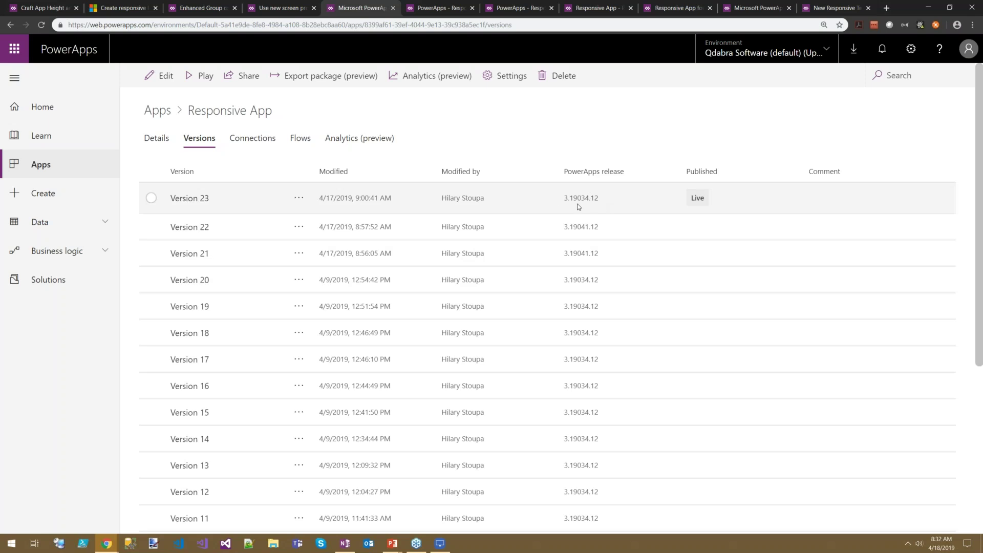
Step: Compare the PowerApps release numbers of Version 23 and Version 22 by highlighting each one
drag(600, 201, 565, 198)
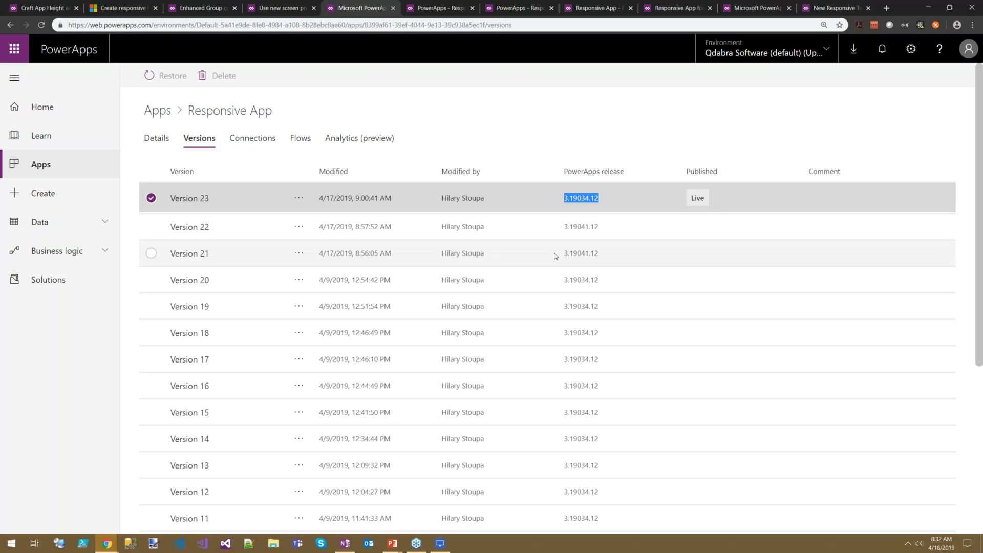
click(597, 226)
drag(601, 229, 567, 228)
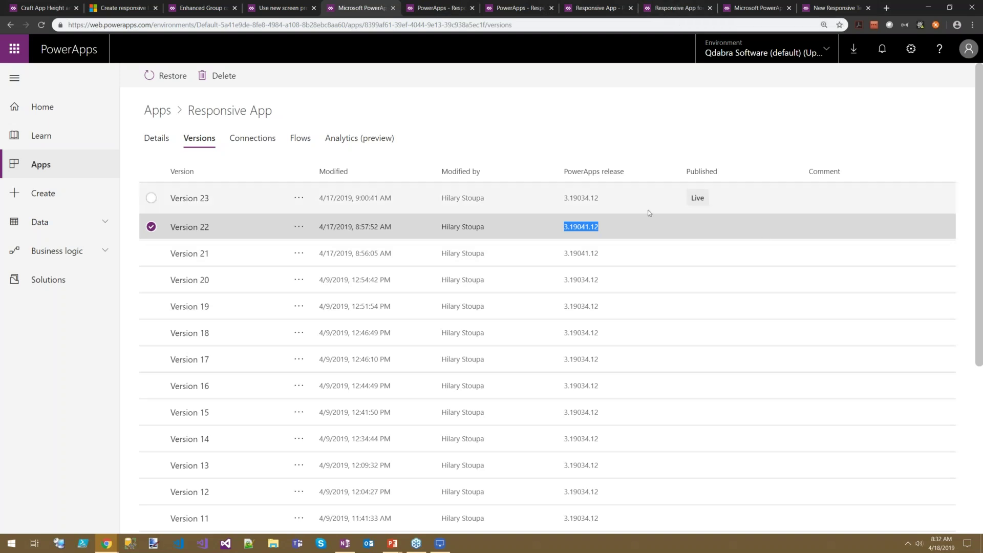
Step: Switch to Responsive App for Testing in the editor and review its screen size and orientation settings, including scale to fit and lock orientation
click(699, 9)
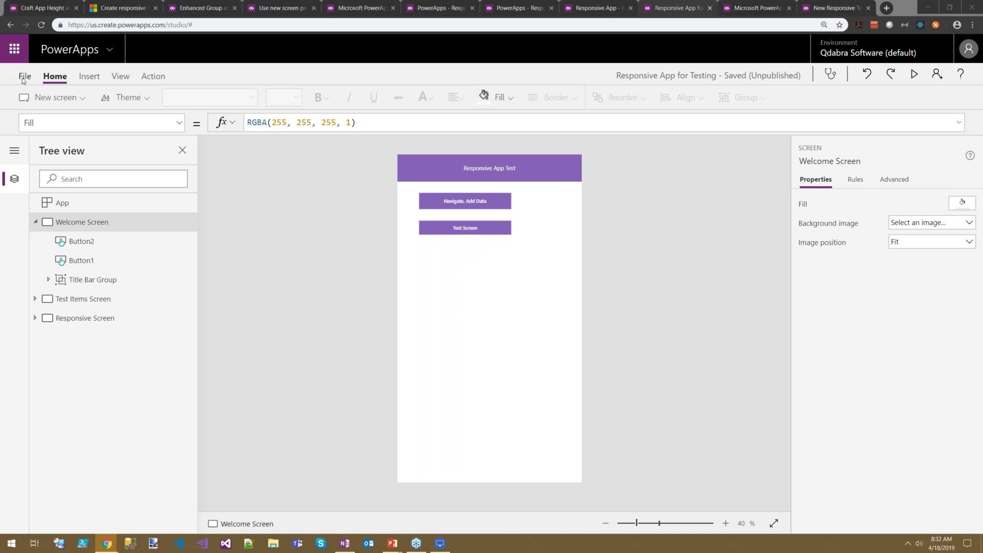
click(23, 77)
click(55, 273)
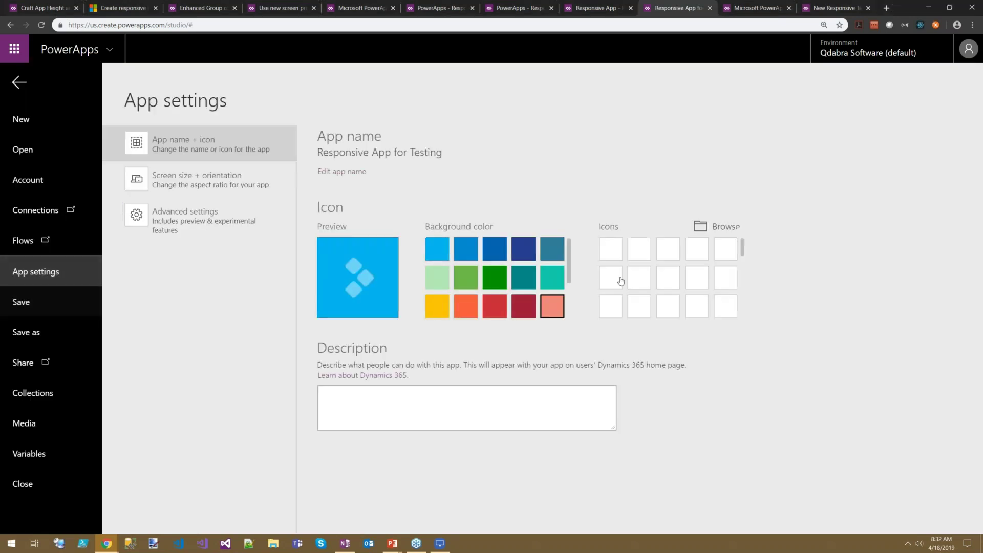
click(226, 182)
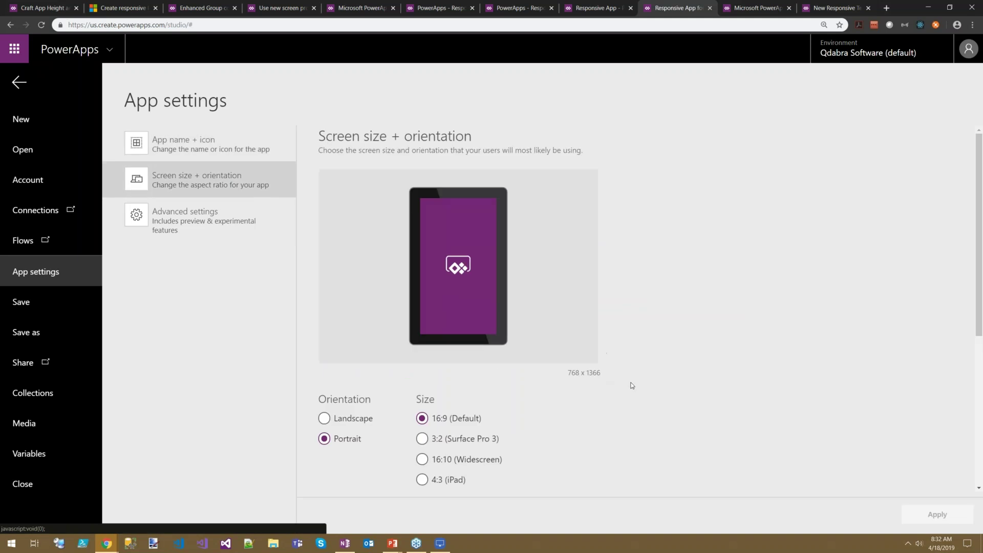
scroll(631, 386, down, 5)
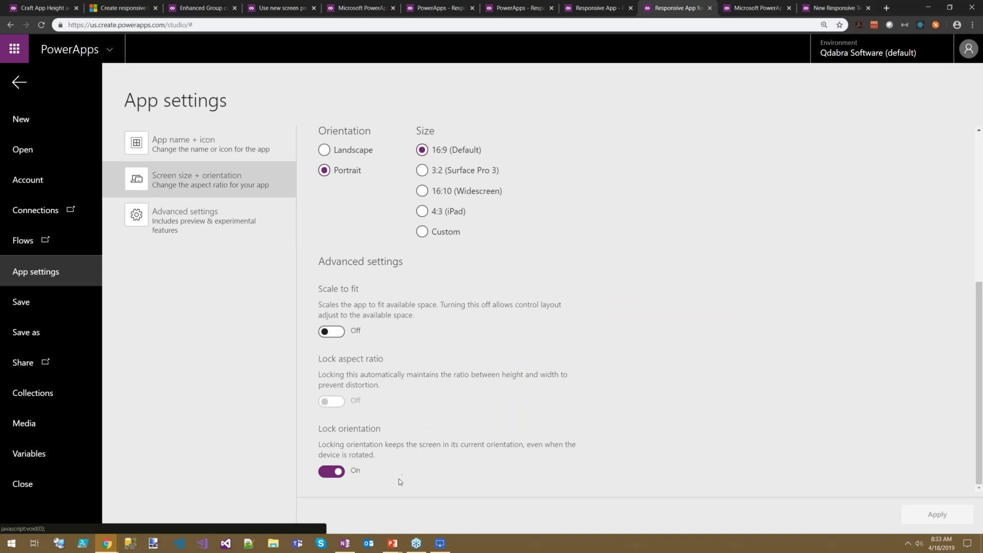
Step: Review the app's advanced settings down to the enhanced Group control option, and return to the canvas
click(164, 218)
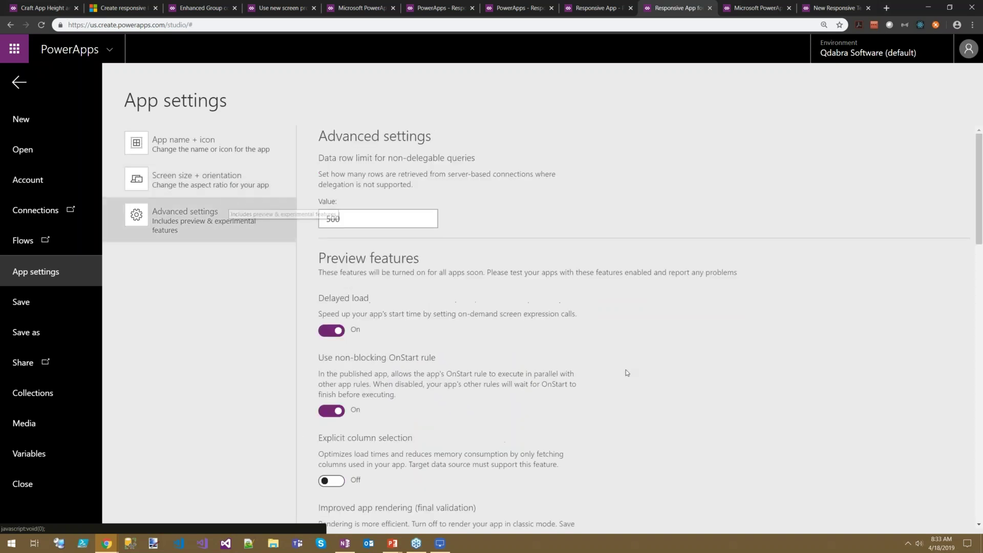
scroll(666, 403, down, 15)
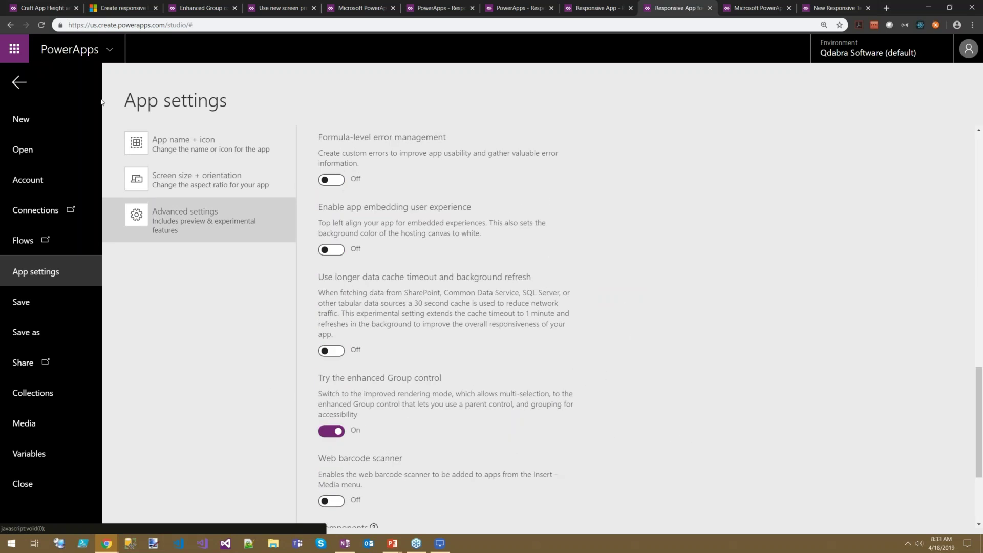
click(19, 83)
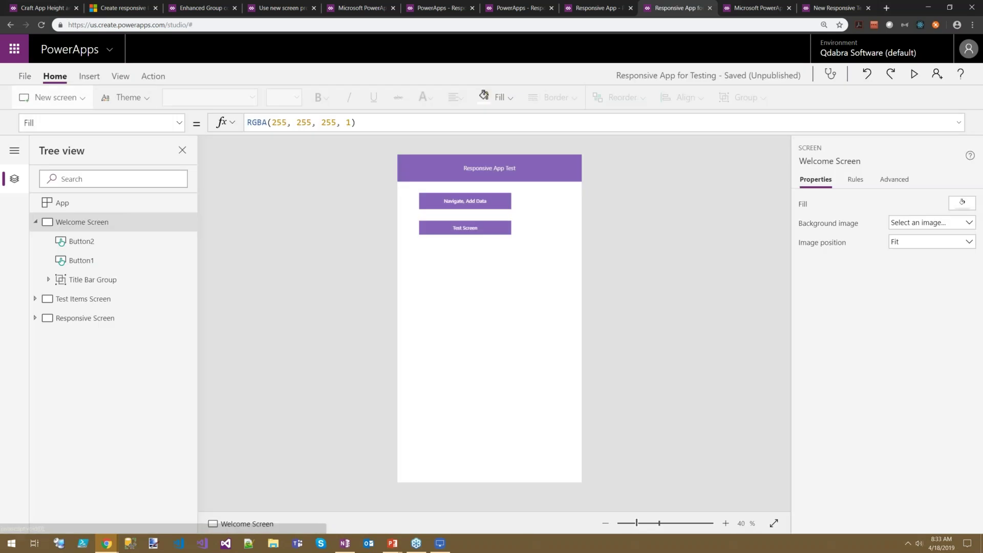
Step: Open Test Items Screen, select Group2, and inspect the formula of the Screen Height value label in the Enhanced Group
click(126, 308)
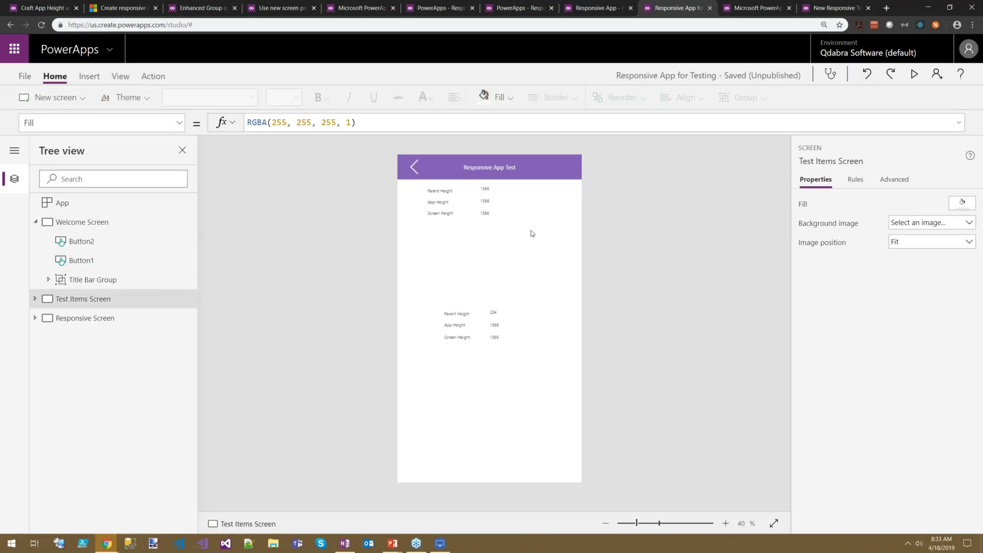
click(453, 202)
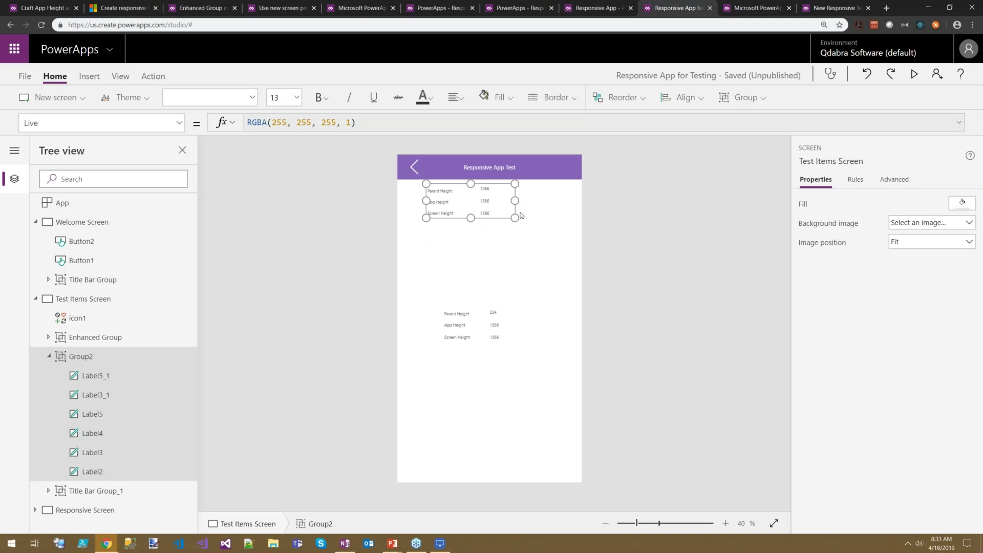
click(509, 334)
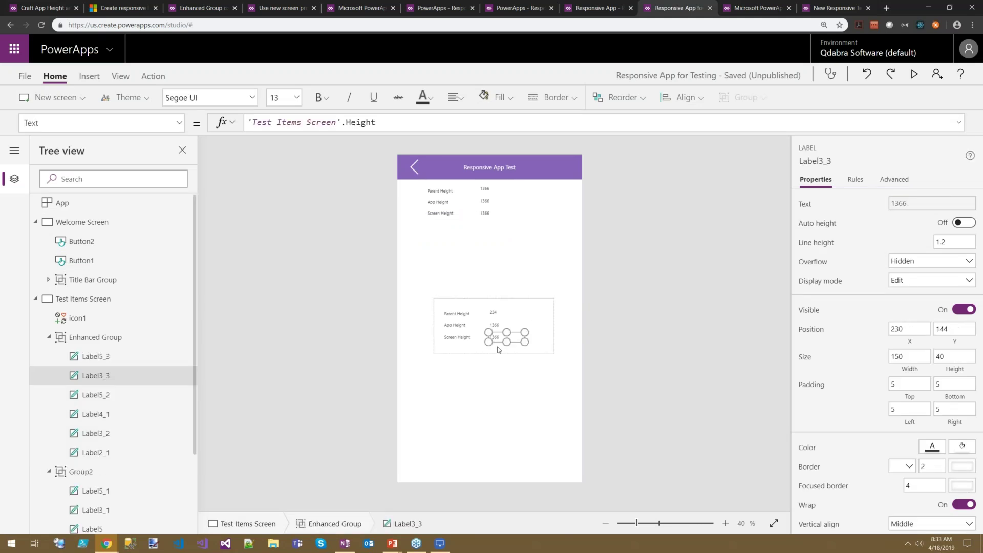
Step: Inspect the Enhanced Group's size at 70% zoom and check the formula behind its Parent Height value label
click(726, 524)
click(726, 524)
click(726, 523)
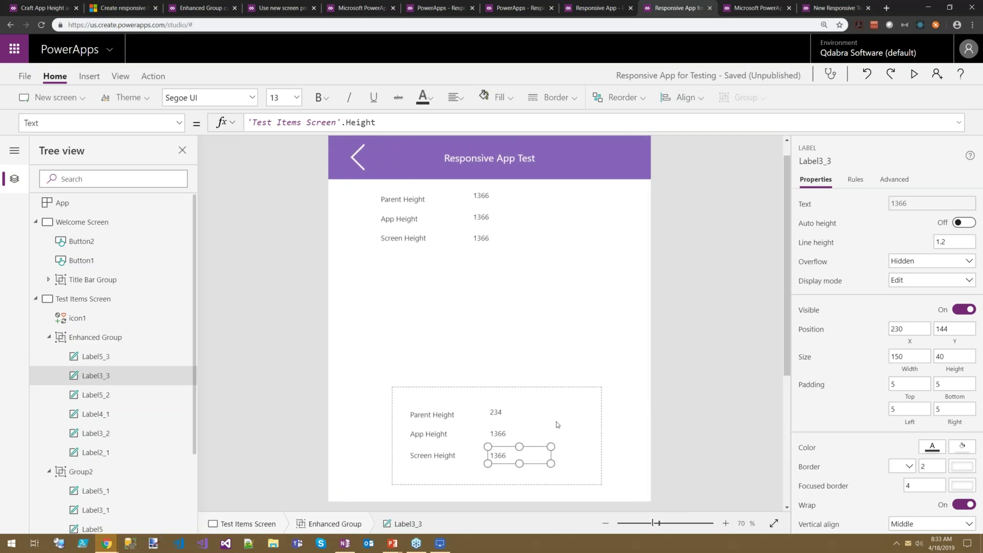
click(543, 440)
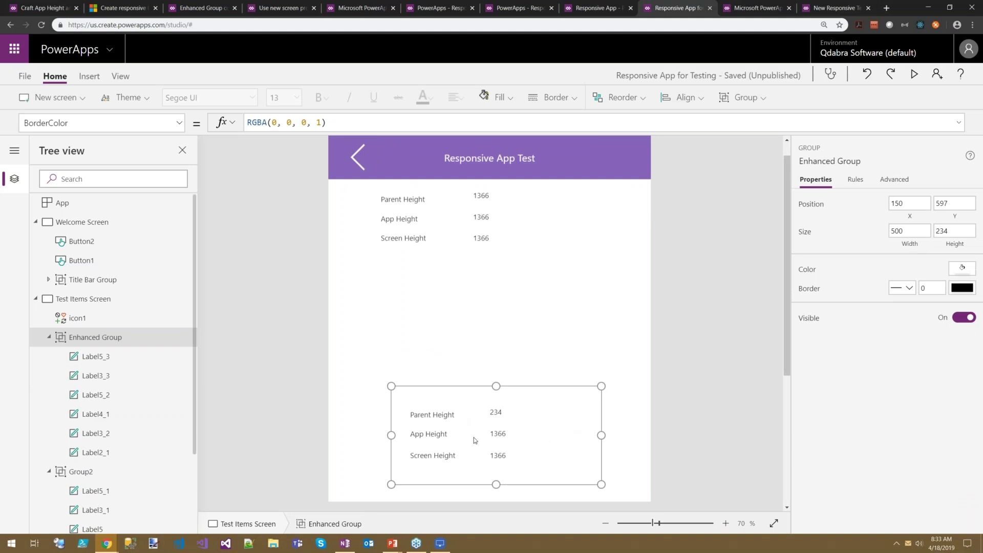
click(509, 419)
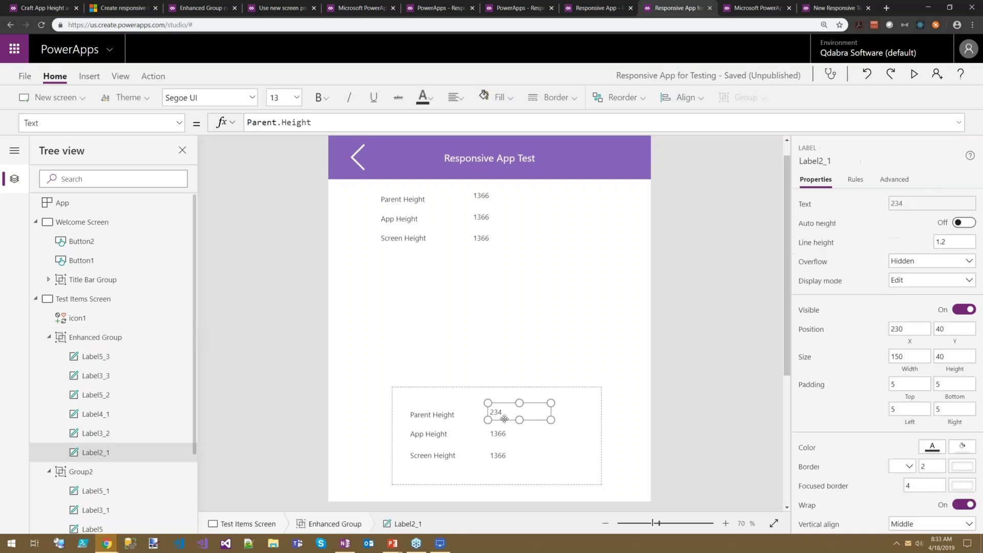
click(566, 398)
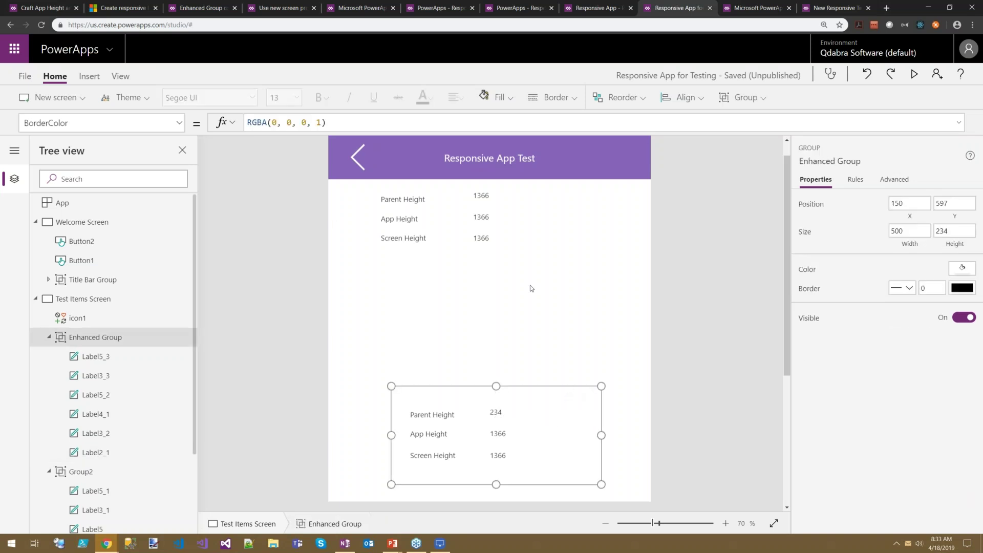
Step: Check the Parent Height value label's formula in Group2 against the Enhanced Group, and reselect Test Items Screen
click(495, 196)
click(495, 196)
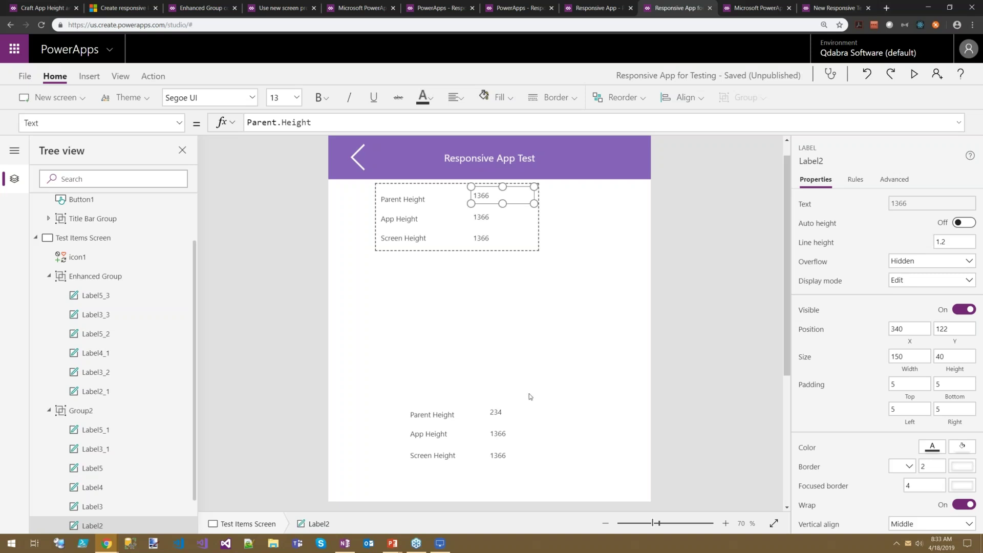
click(500, 415)
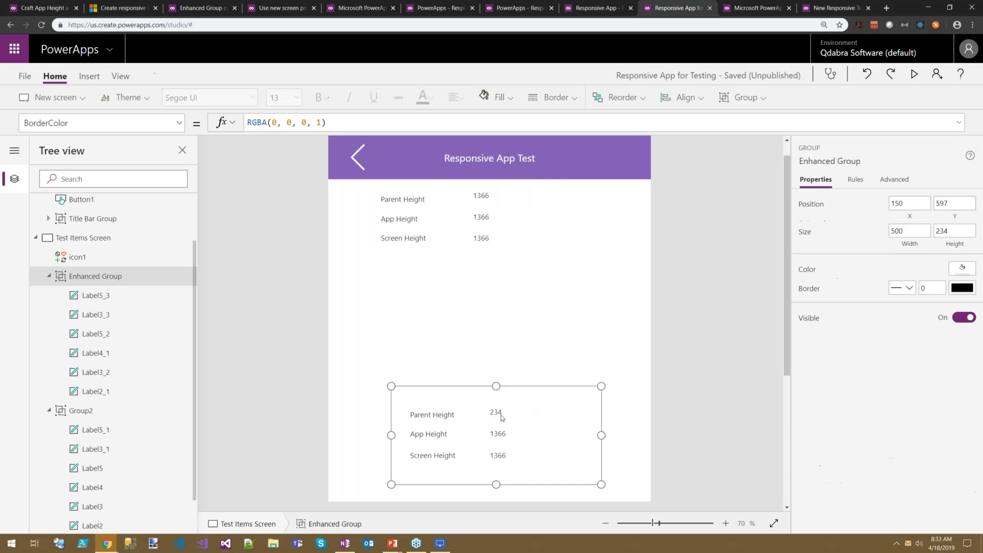
click(500, 222)
click(536, 279)
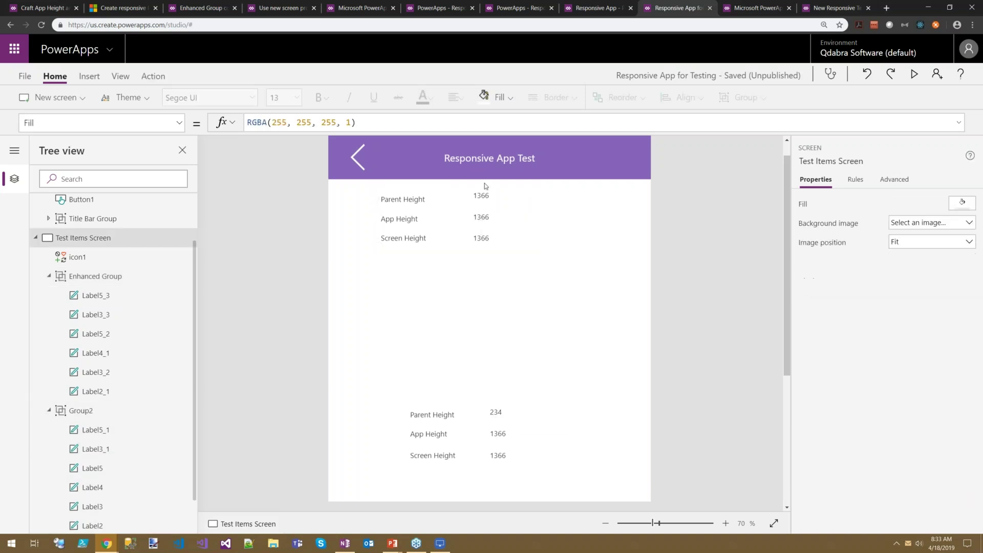
Step: Compare the Parent Height labels and values in Group2 with the Parent Height label in the Enhanced Group
click(483, 198)
click(483, 198)
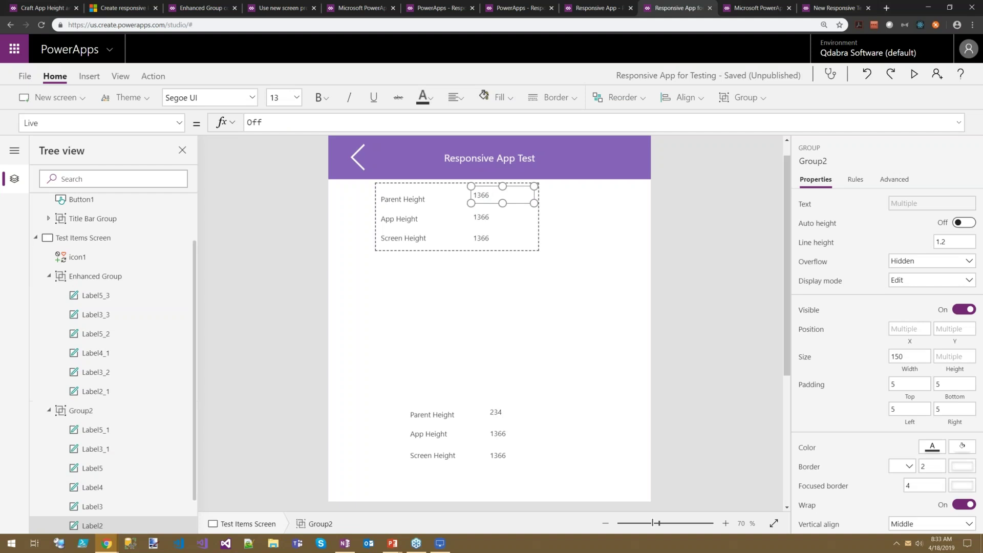
click(401, 199)
mouse_move(400, 200)
mouse_down()
mouse_move(359, 199)
mouse_move(376, 292)
mouse_move(439, 299)
mouse_move(412, 273)
mouse_move(399, 222)
mouse_move(407, 194)
mouse_up()
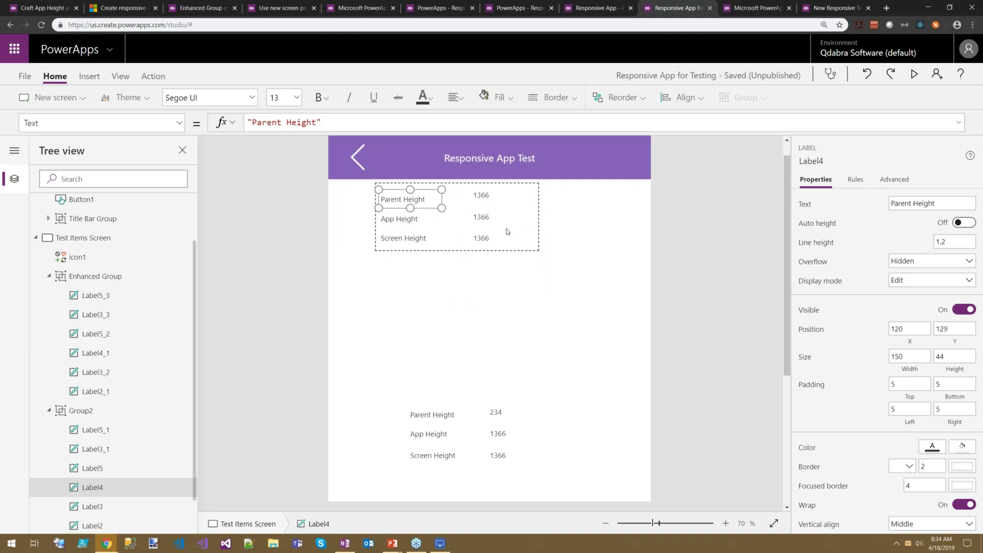
mouse_move(437, 405)
mouse_down()
mouse_move(419, 387)
mouse_move(423, 423)
mouse_move(556, 407)
mouse_move(578, 418)
mouse_move(558, 472)
mouse_move(433, 477)
mouse_move(492, 472)
mouse_move(428, 405)
mouse_up()
click(610, 349)
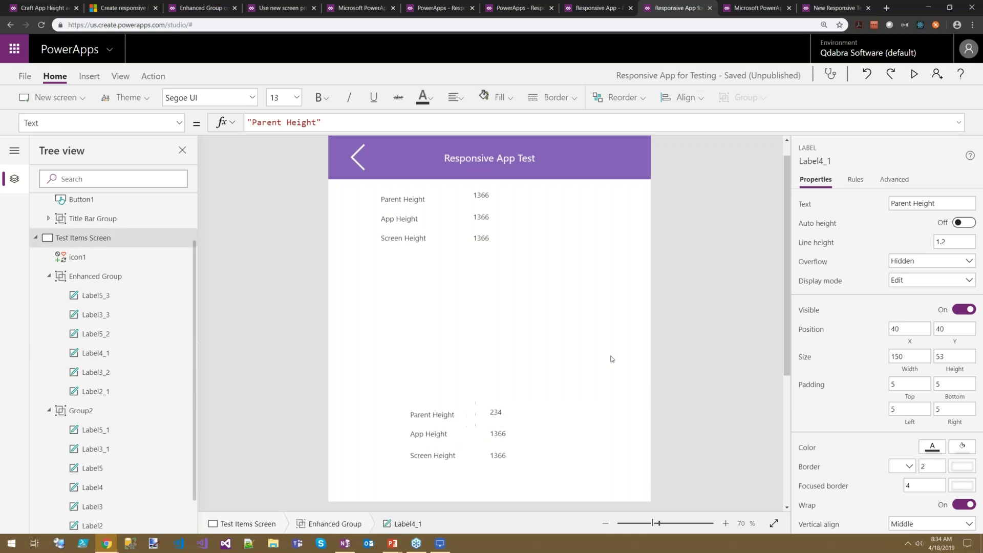
Step: Check the Enhanced Group's X property and set its Y property to Parent.Height / 2
click(528, 427)
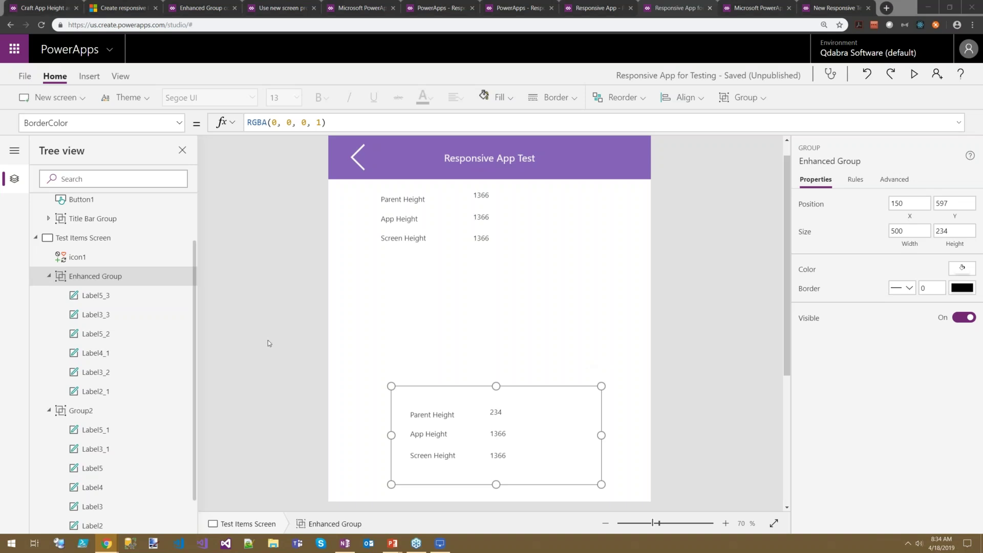
click(178, 125)
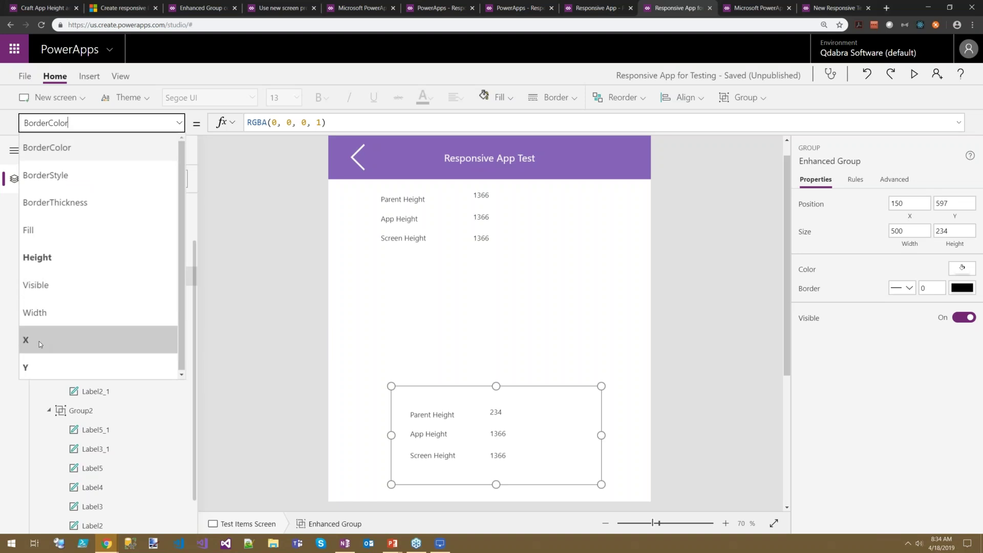
click(38, 341)
click(172, 124)
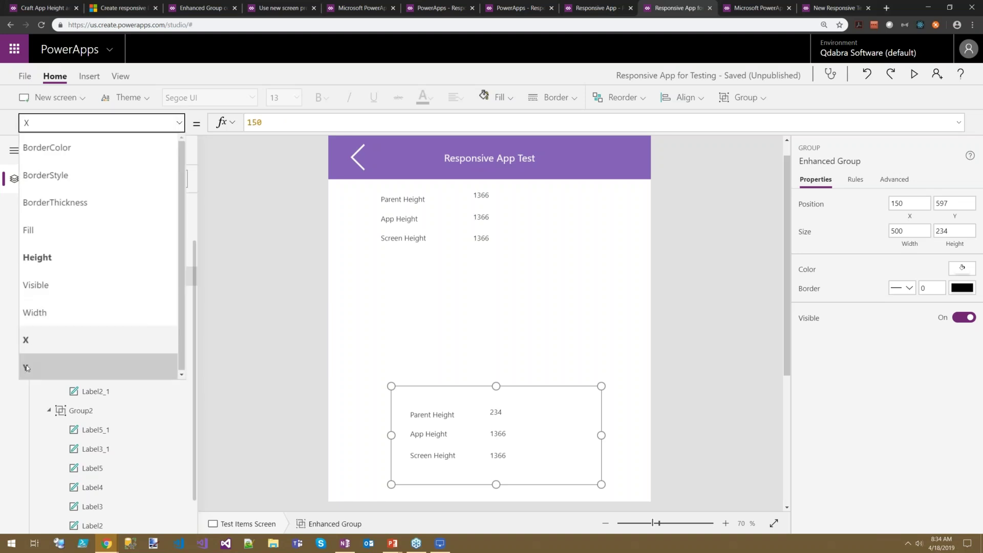
click(169, 367)
click(297, 124)
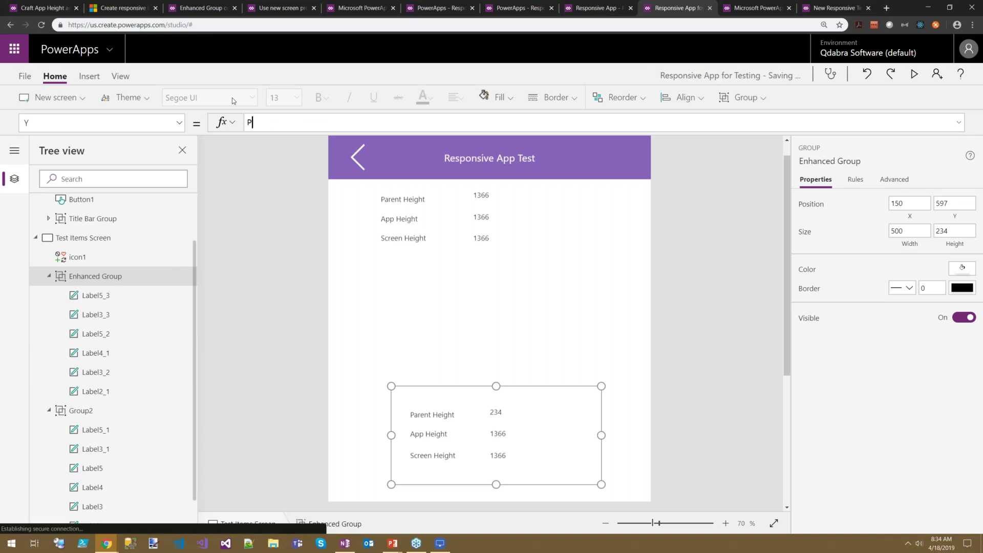
text(Parent.H)
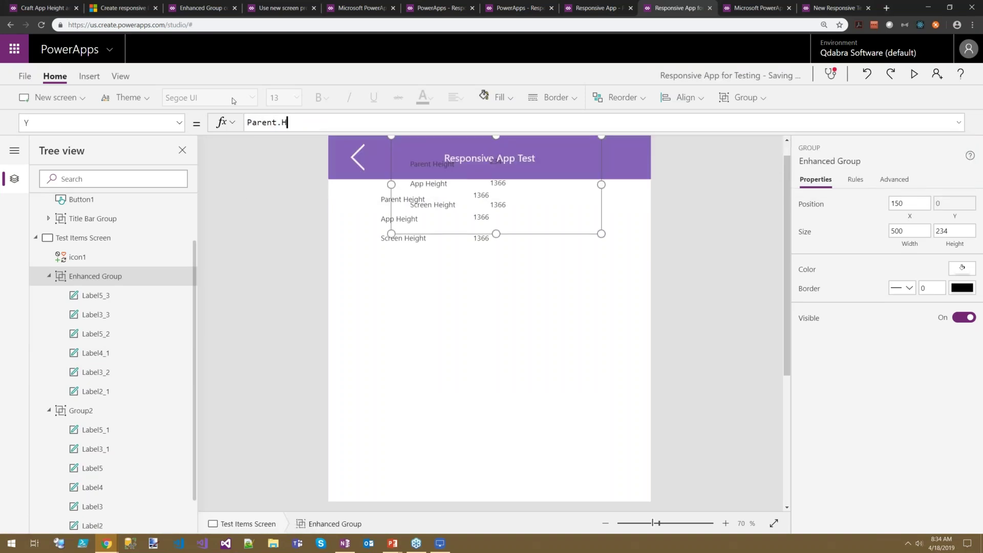
text(eight / 2)
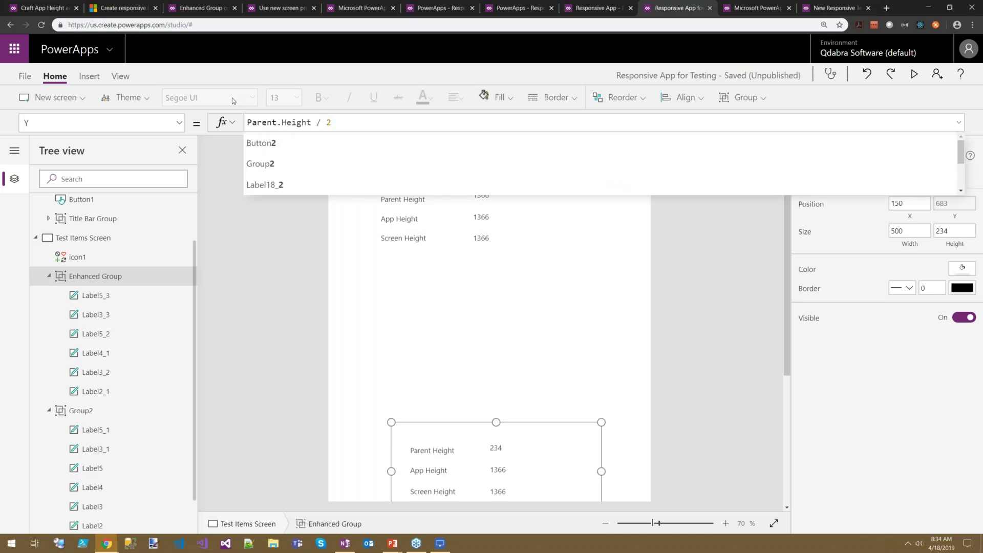
Step: Change the Enhanced Group's Y formula to Parent.Height / 3 and copy the whole formula
key(BackSpace)
text(3)
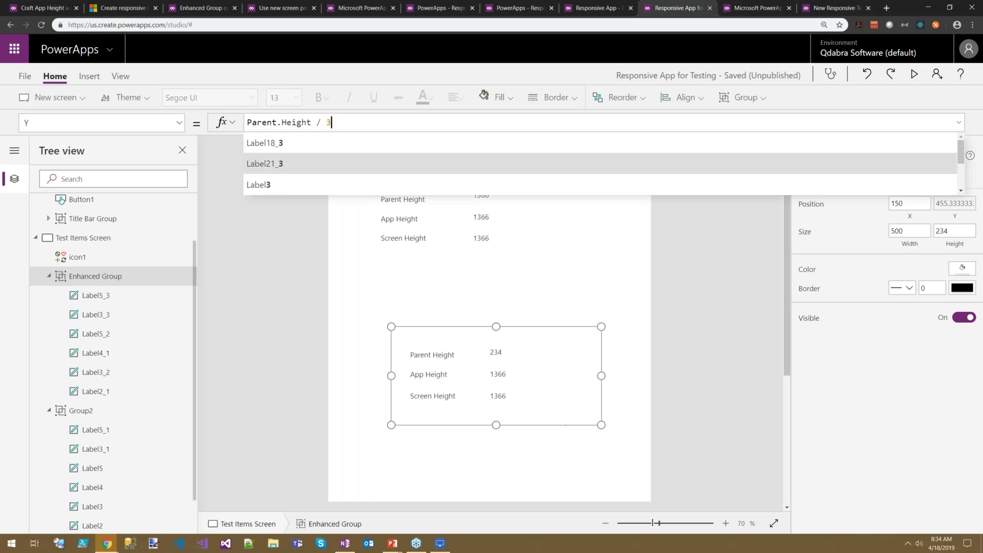
drag(335, 122, 211, 127)
key(ctrl+c)
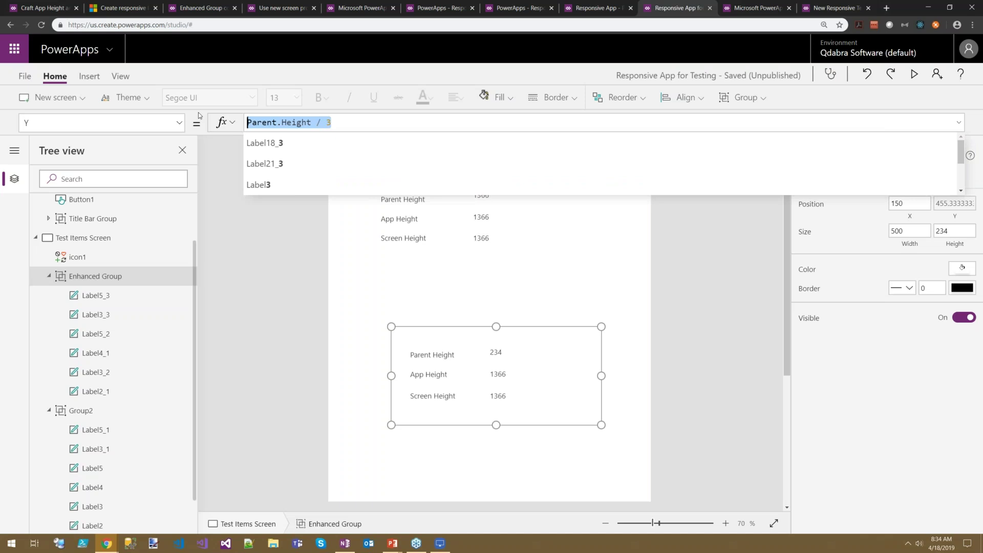
Step: Reposition the Enhanced Group on the canvas freehand to about X 102, Y 432
click(678, 357)
click(496, 352)
click(440, 330)
drag(398, 326, 377, 316)
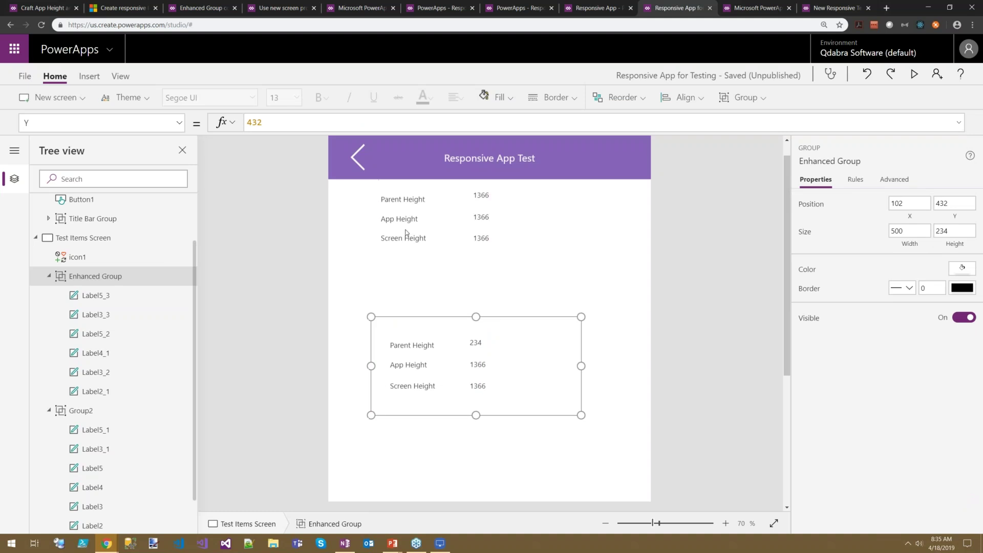
Step: Replace the Enhanced Group's fixed Y value with the copied formula Parent.Height / 3
click(276, 122)
key(ctrl+a)
key(ctrl+v)
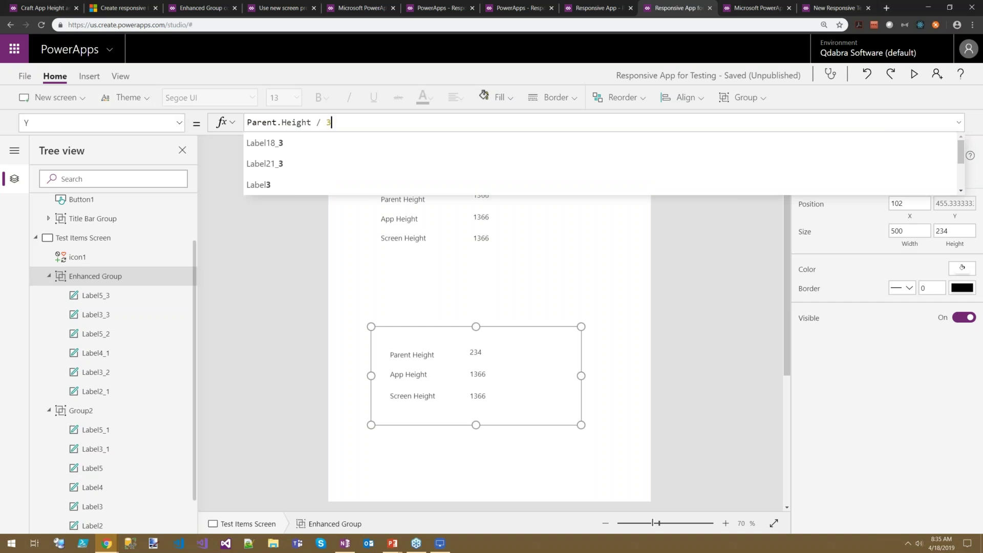
Step: Collapse Test Items Screen and run the Navigate, Add Data button on Welcome Screen to load the book data into Responsive Screen
click(34, 238)
click(82, 318)
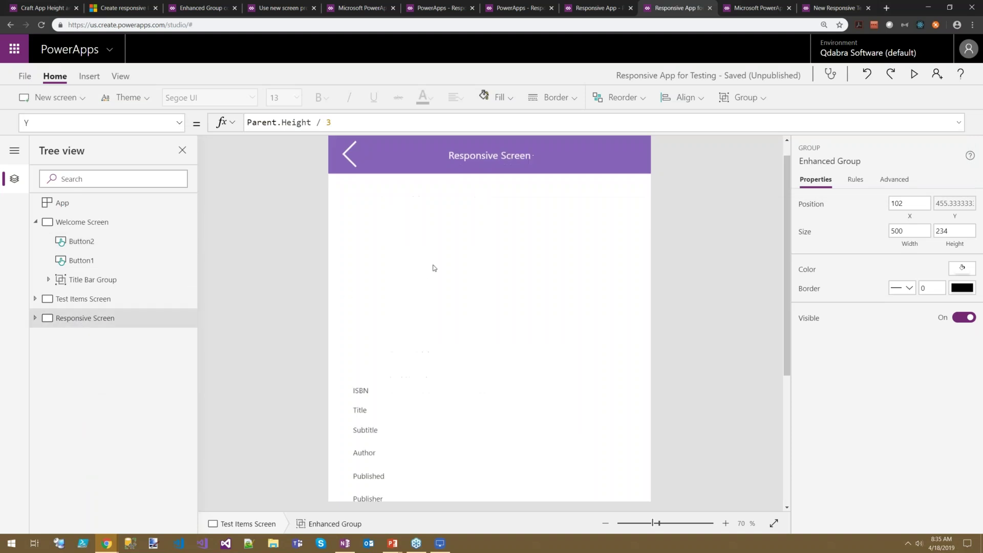
click(104, 223)
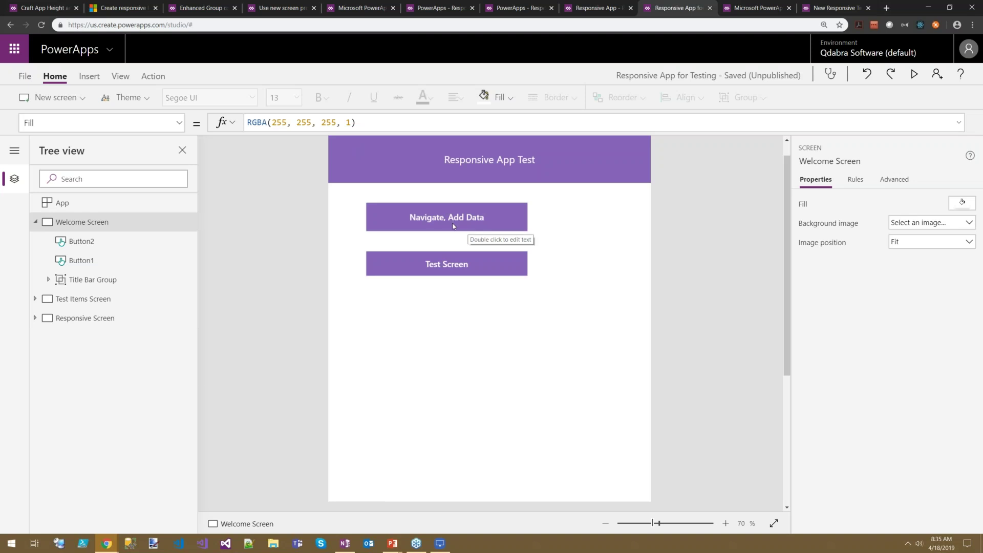
alt+click(458, 225)
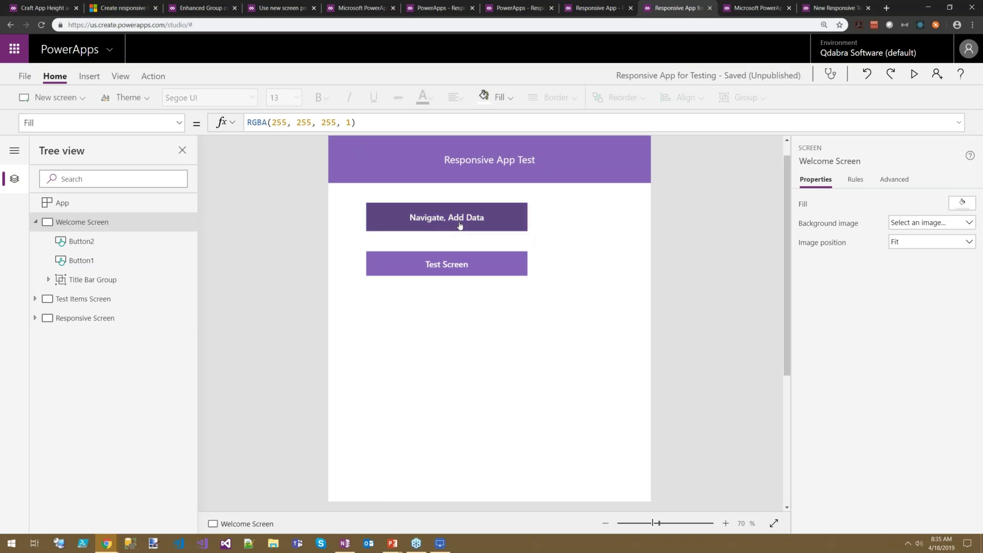
mouse_move(172, 230)
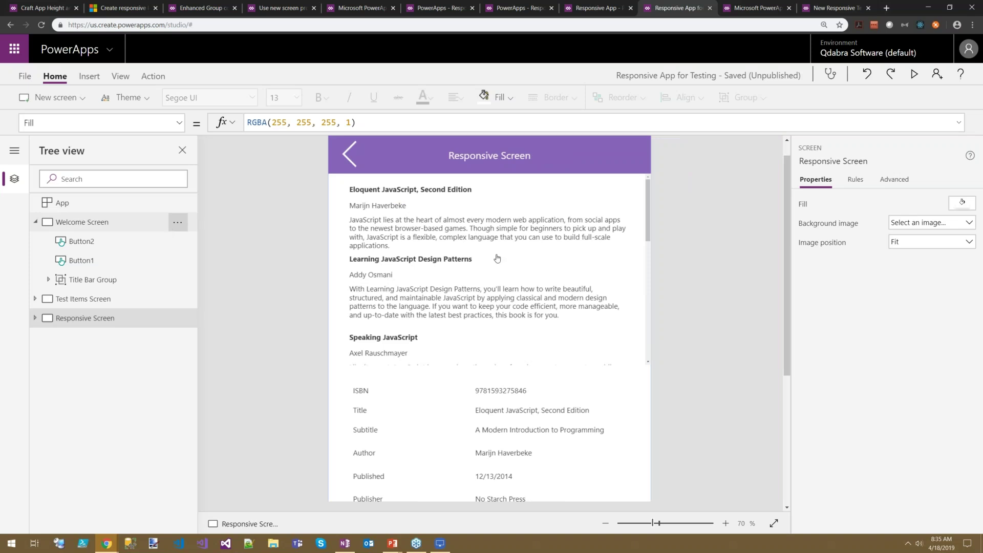
Step: Select Book Gallery on Responsive Screen, and inspect the OnSelect formula of Welcome Screen's Navigate, Add Data button
click(650, 242)
drag(650, 243, 635, 222)
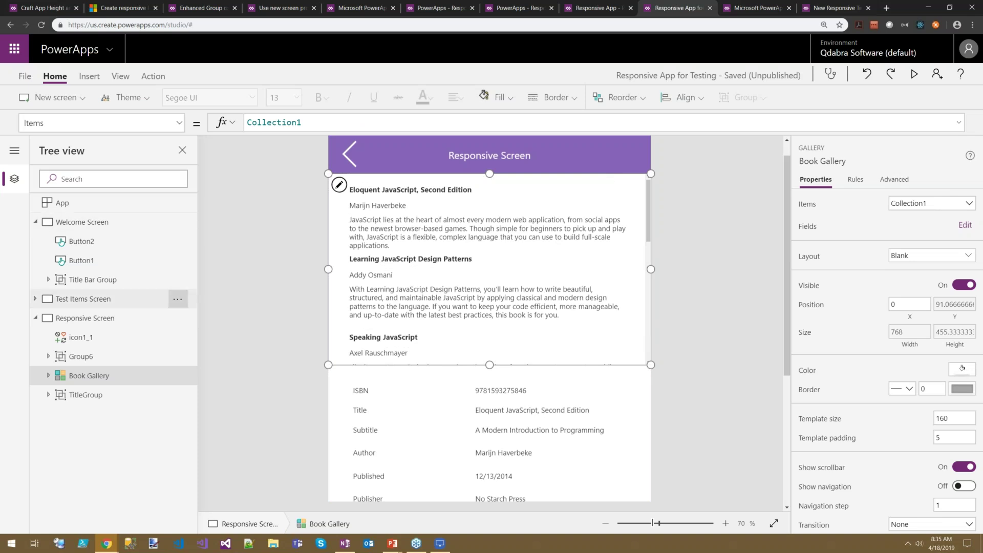
click(82, 224)
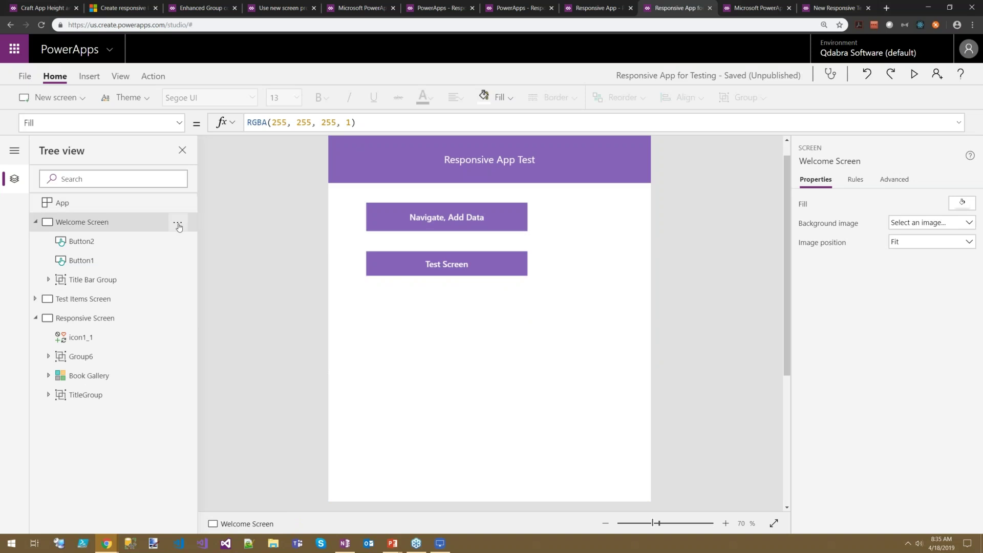
click(361, 215)
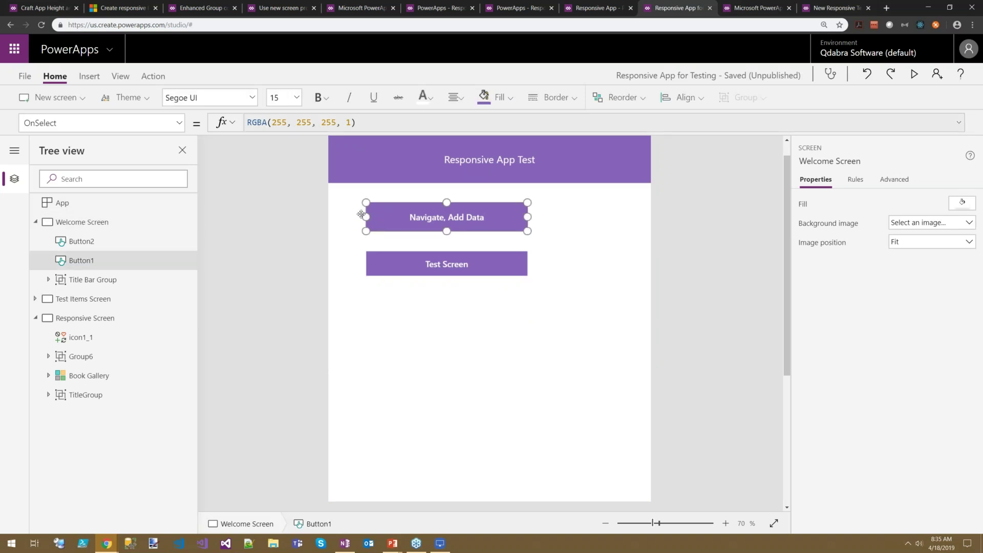
click(257, 132)
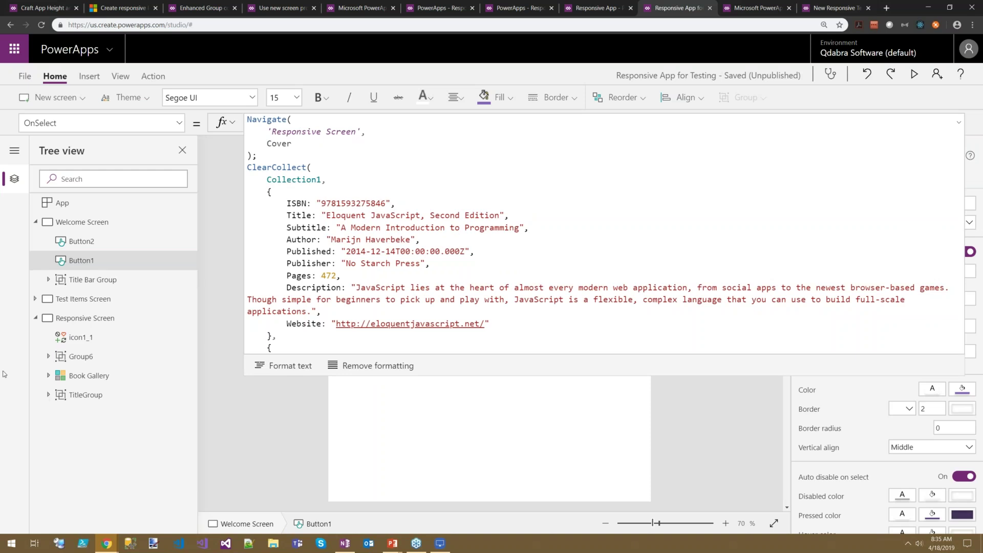
Step: Return to Responsive Screen and inspect the Height formula of Book Gallery
click(191, 320)
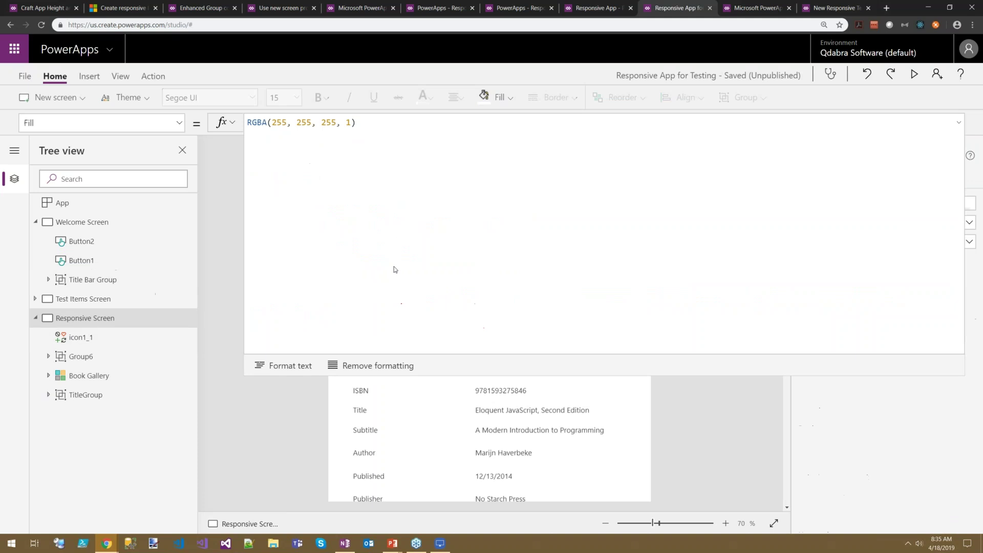
click(434, 376)
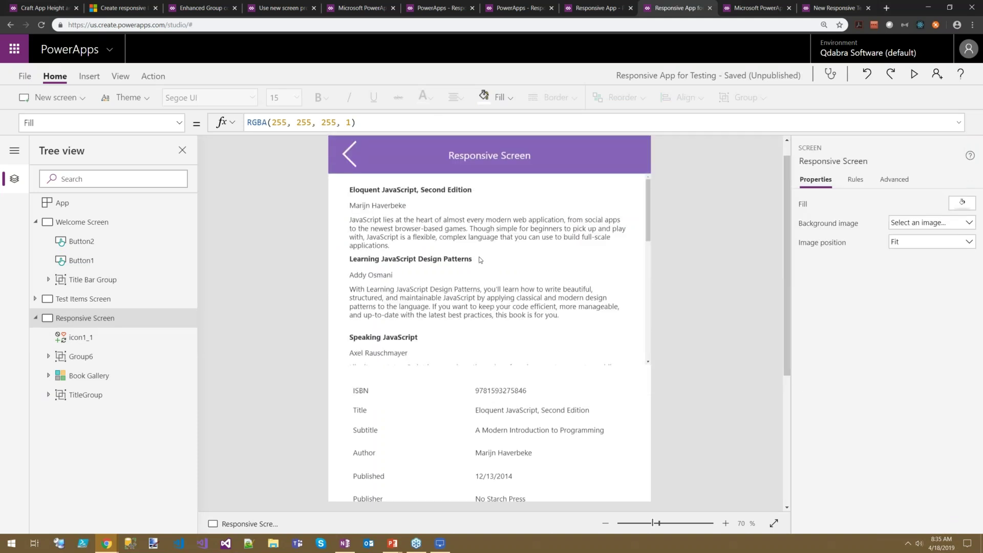
click(456, 299)
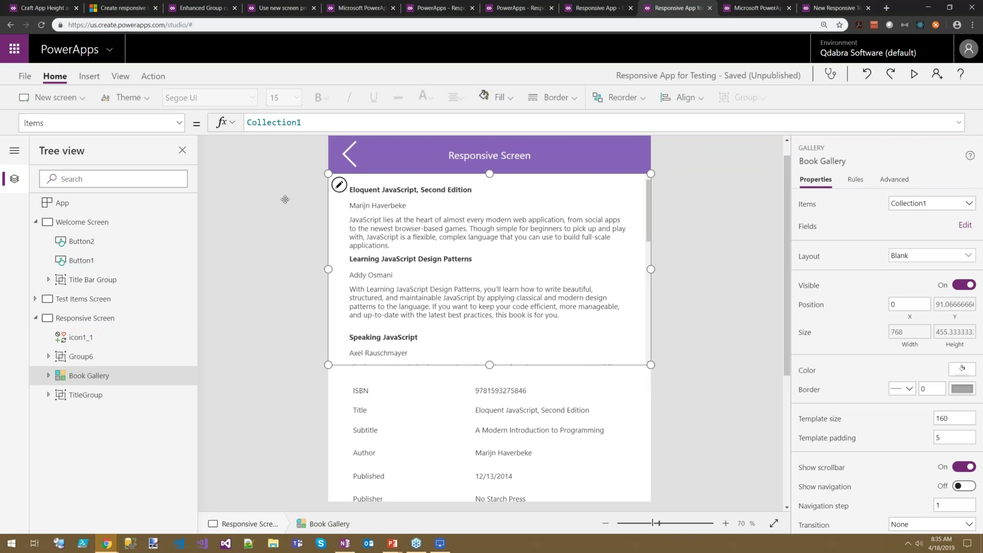
click(183, 125)
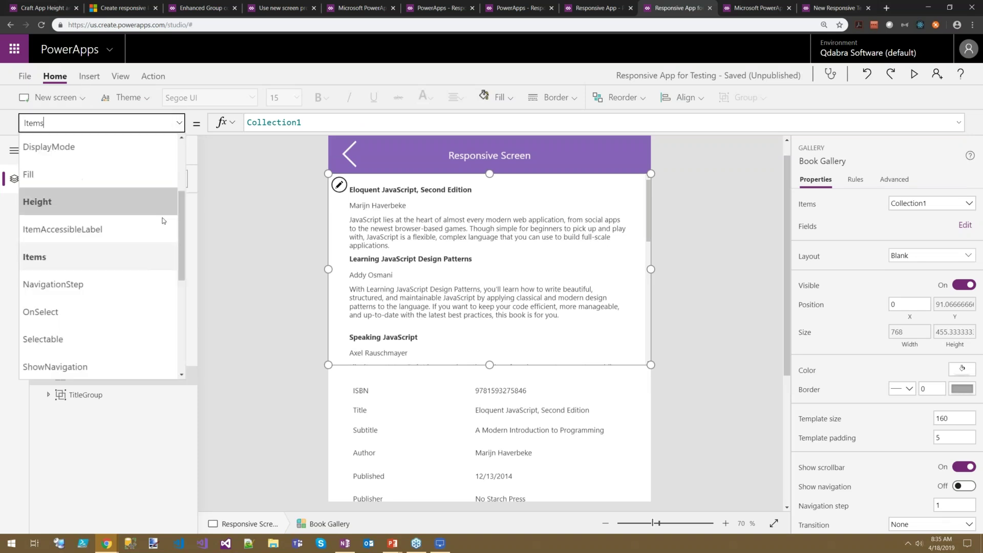
click(103, 201)
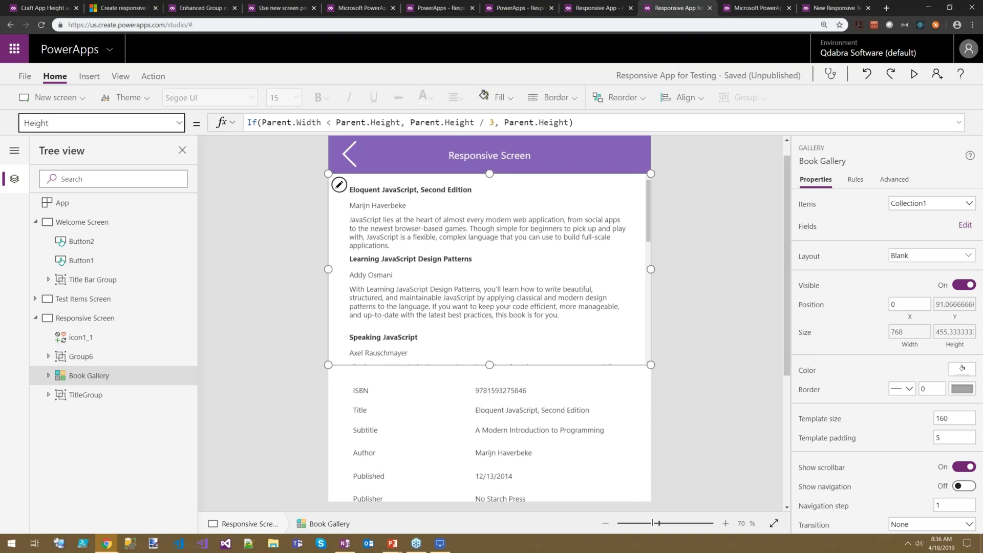
Step: Inspect the Height formula of TitleGroup on Responsive Screen
click(107, 397)
click(179, 123)
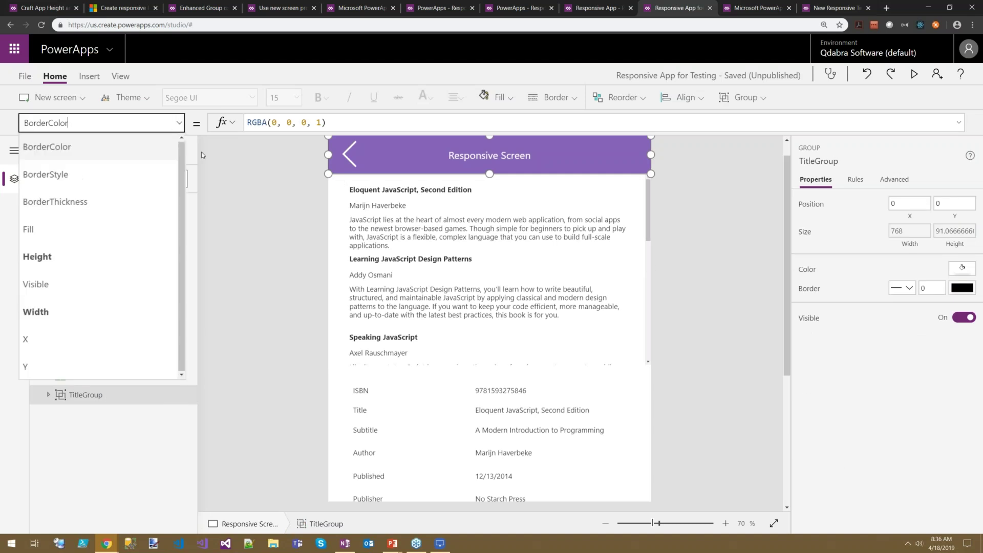
click(112, 257)
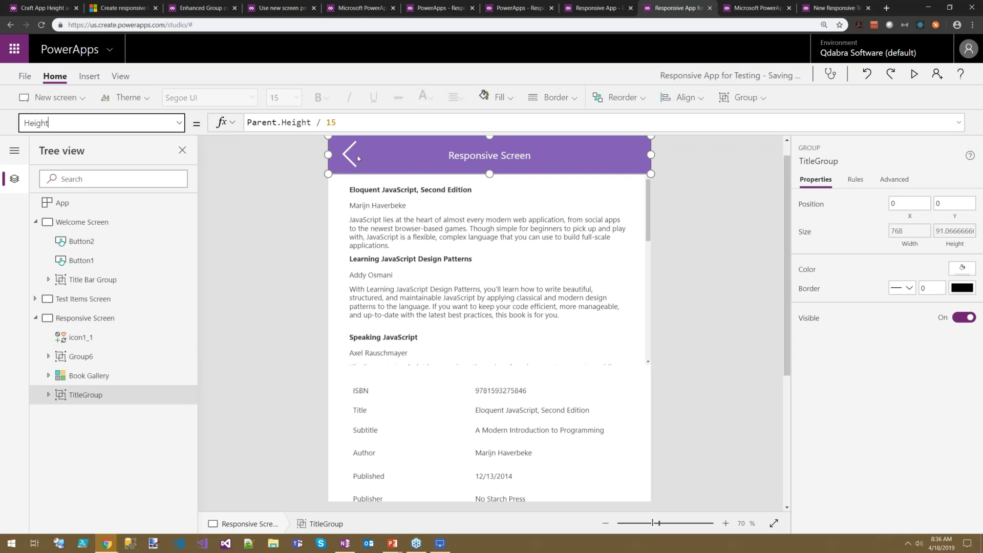
Step: Inspect the Height and Y formulas of Group6 on Responsive Screen
click(84, 356)
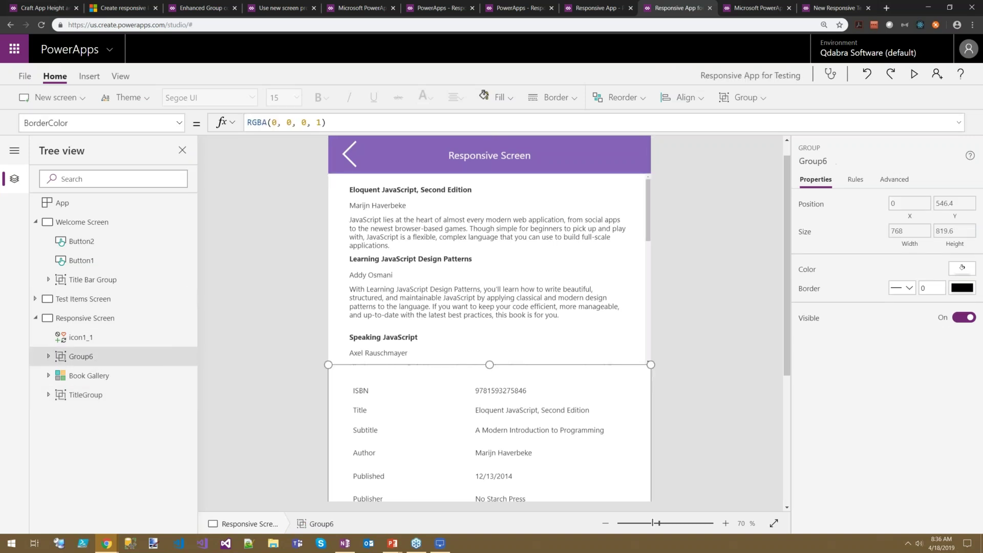
click(179, 123)
click(103, 259)
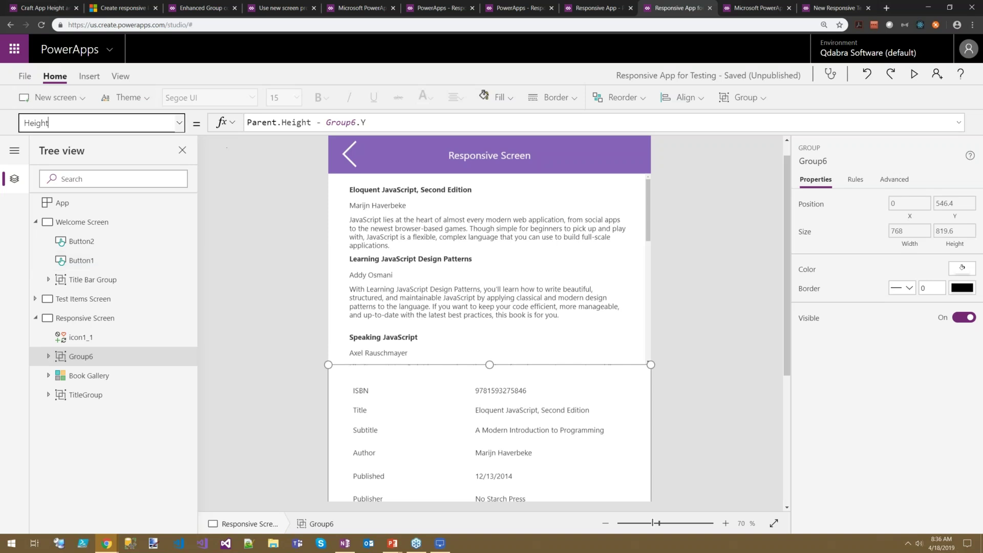
click(61, 123)
click(35, 368)
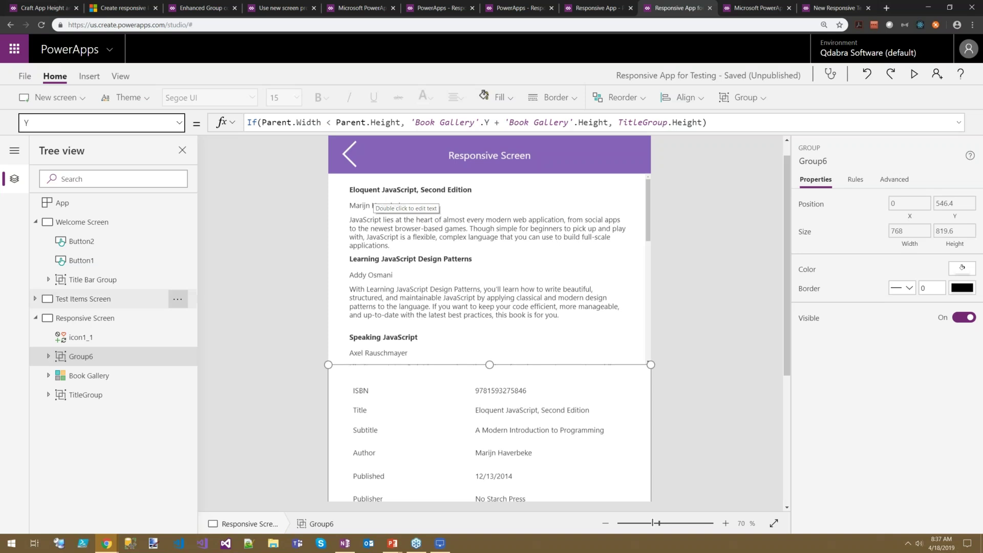
Step: Examine Group6's X formula and return to its Height formula
click(180, 132)
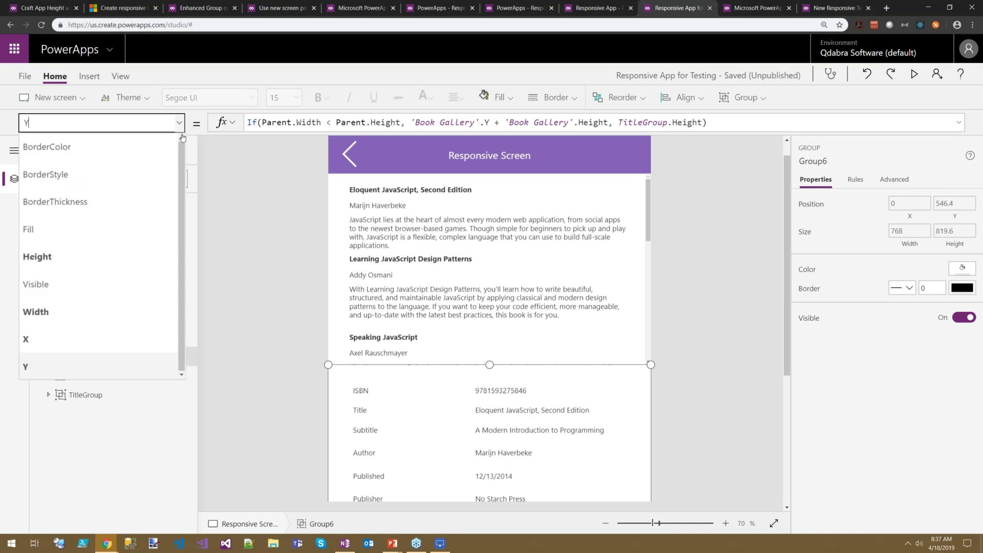
click(68, 339)
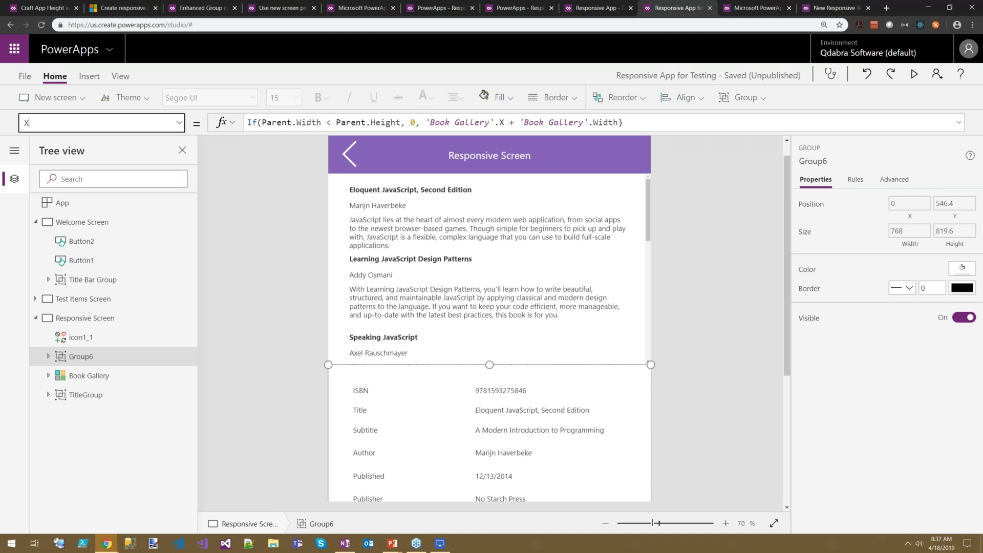
click(179, 122)
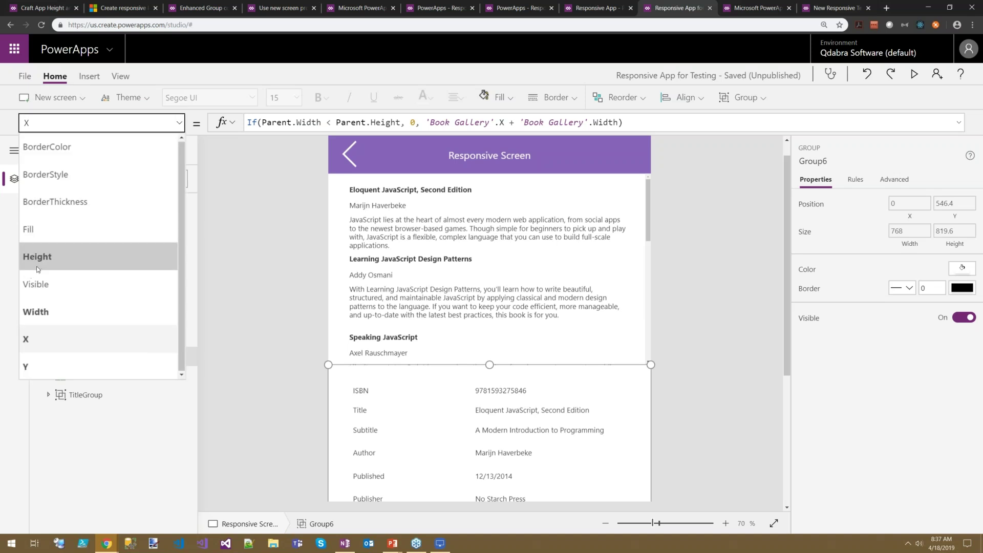
click(77, 257)
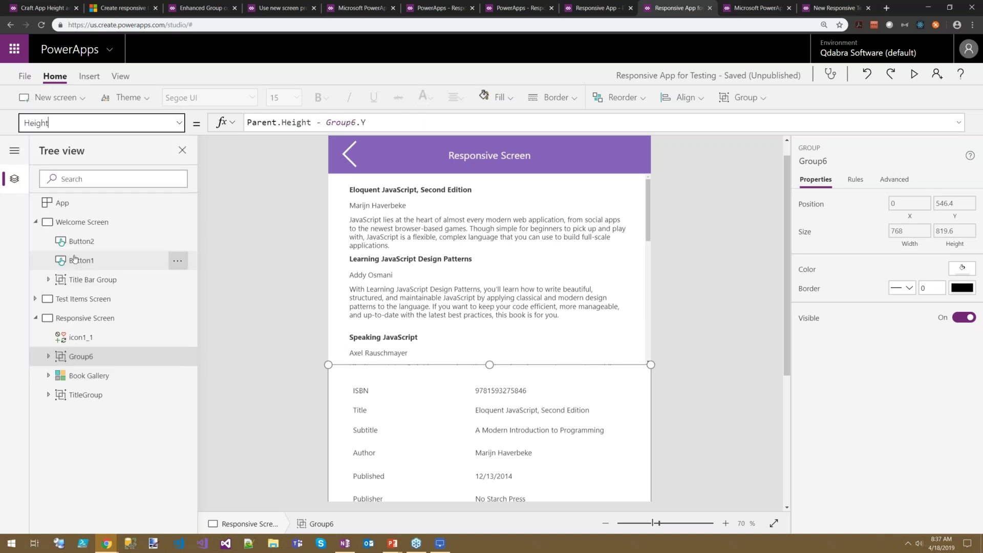
Step: Inspect Group6's Width formula and the Height formulas of Book Gallery and TitleGroup on Responsive Screen
click(179, 122)
click(77, 310)
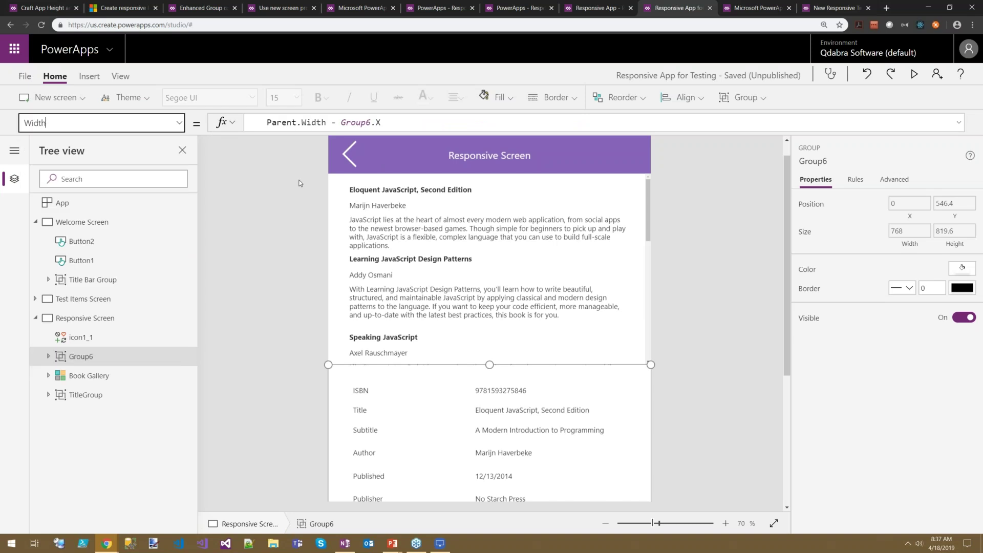
click(273, 123)
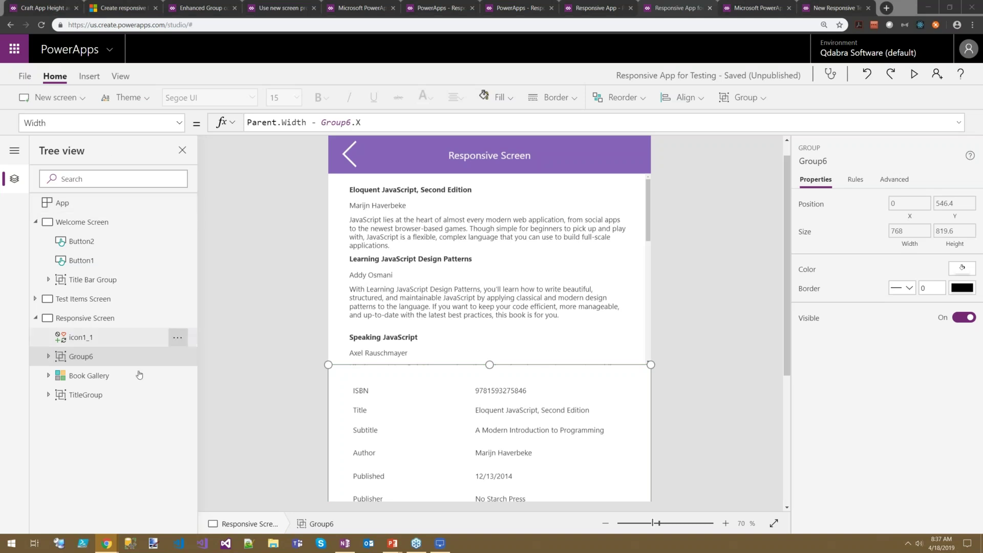
click(87, 376)
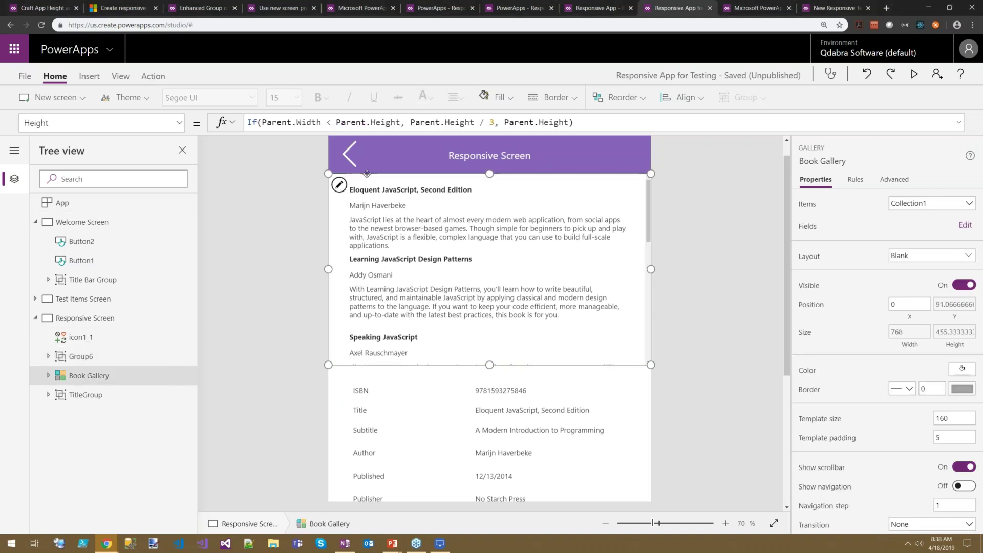
click(363, 171)
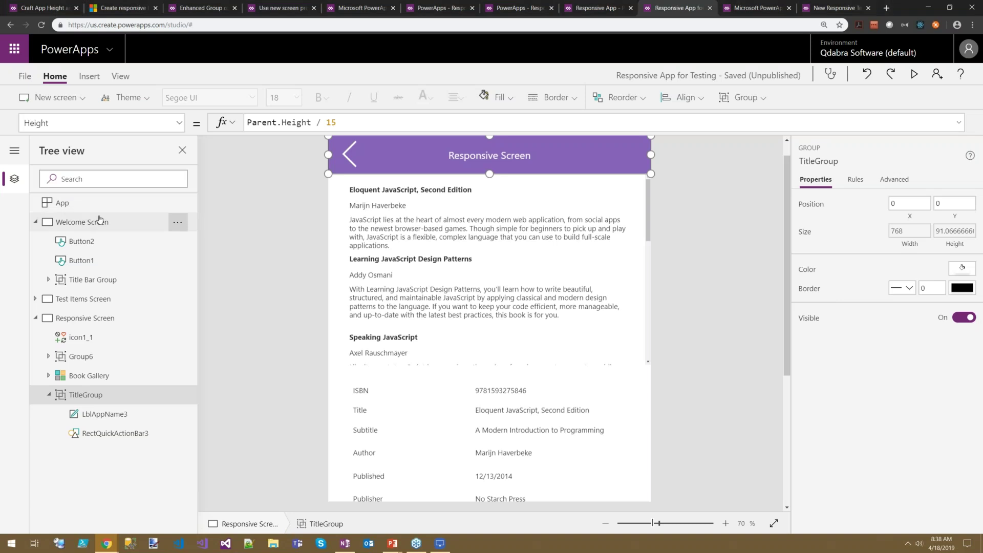
Step: Set the App object's OnStart formula to Set(SmallFont, 13); Set(LargeFont, 20) and save the app
click(158, 218)
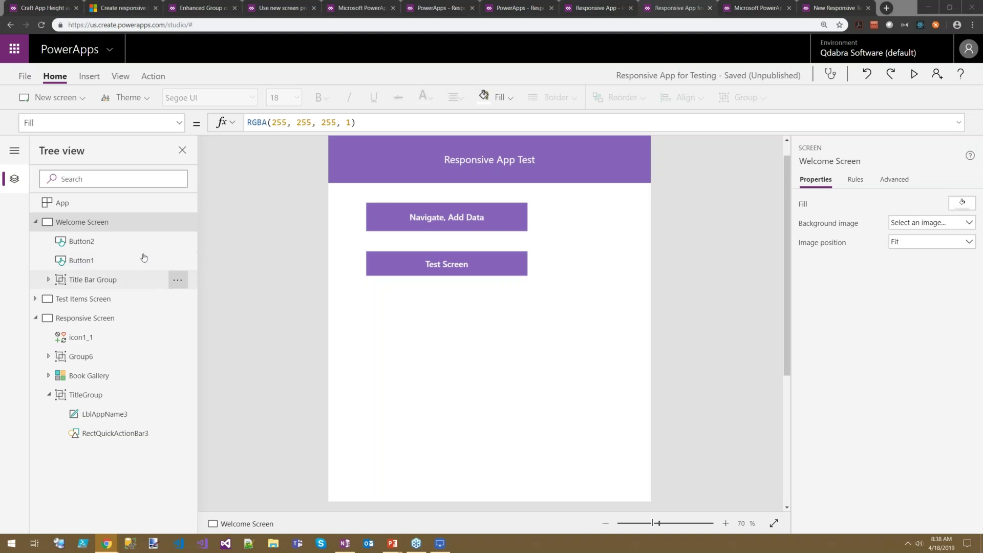
click(77, 202)
click(266, 122)
text(Set(SmallFont, 13); Set(LargeFont, 20))
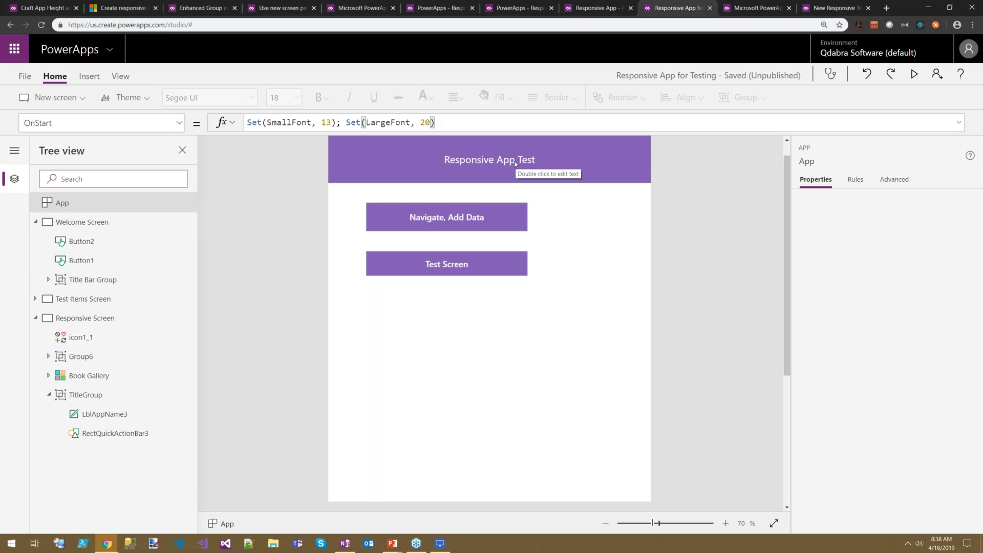
key(ctrl+s)
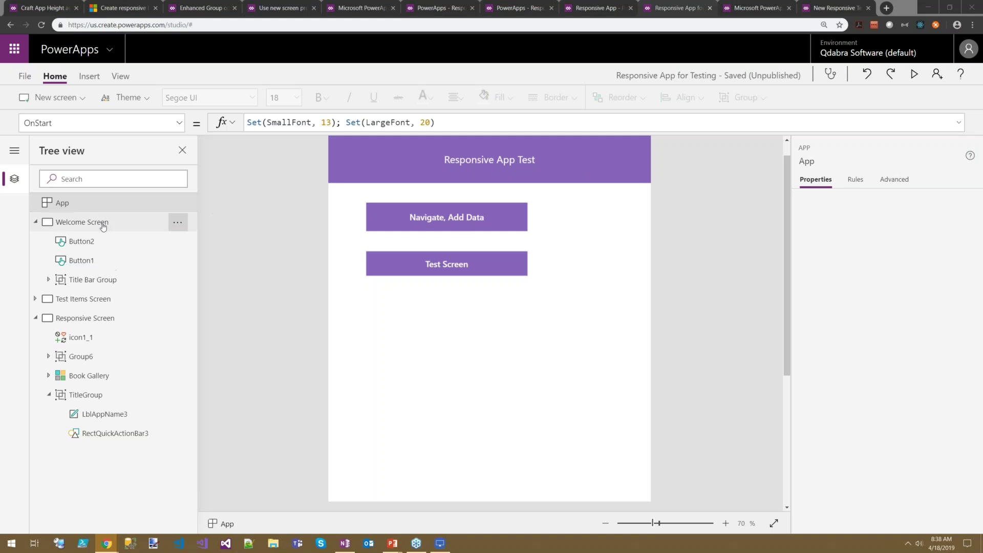
Step: Set the Size property of Button2 on Welcome Screen to If(App.Width < 1000, SmallFont, LargeFont)
click(82, 243)
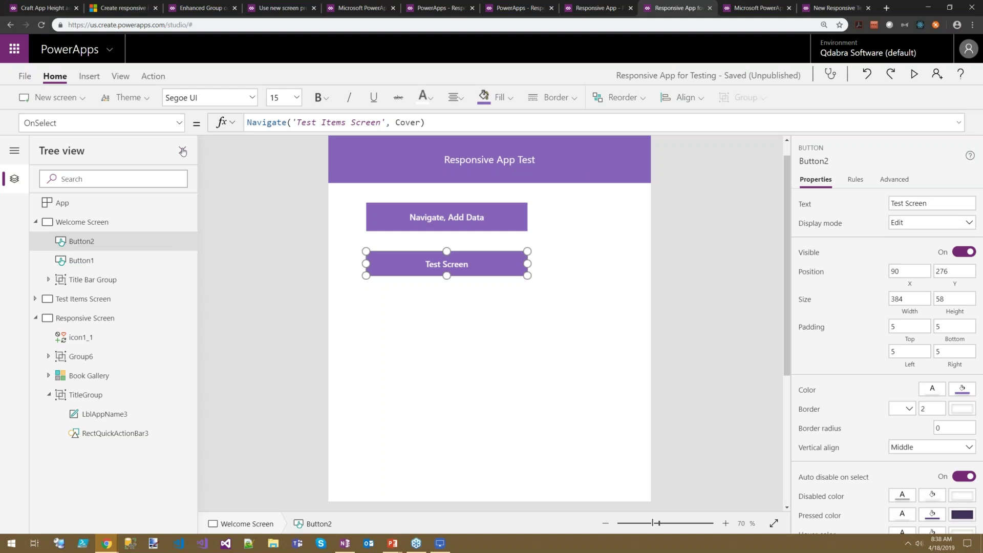
click(180, 126)
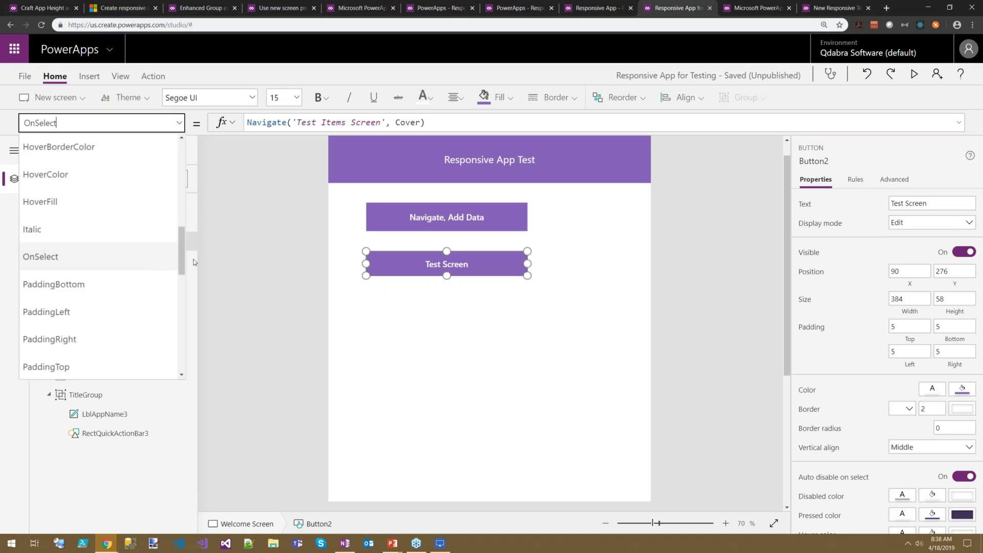
drag(180, 259, 183, 299)
scroll(66, 285, down, 4)
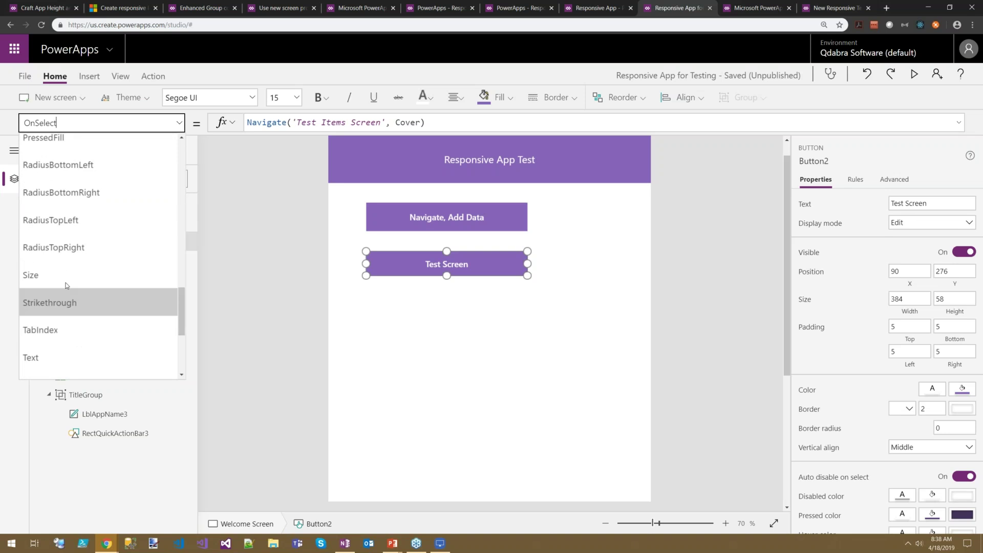
click(66, 279)
key(ctrl+a)
text(If(App.Width < 1000, SmallFont, LargeFont))
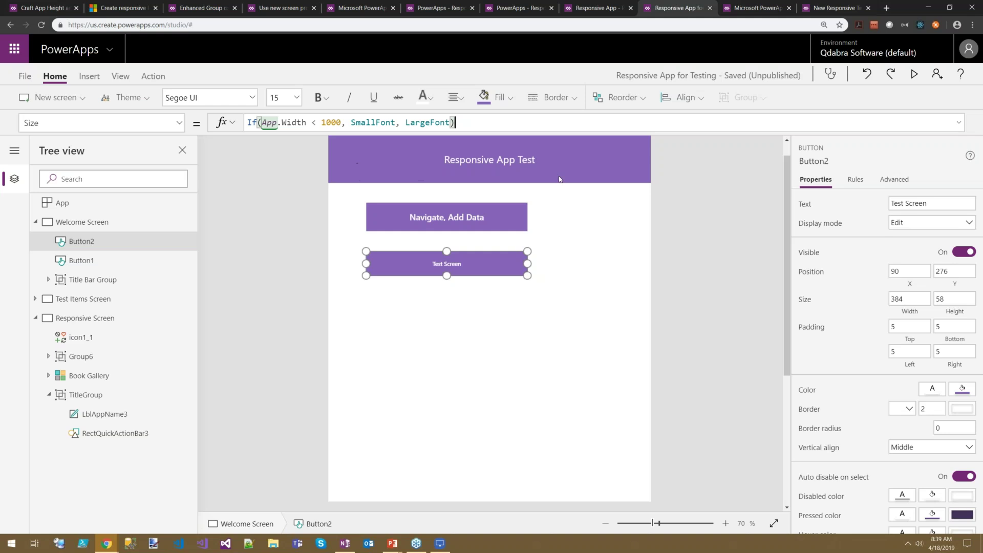
Step: Replace the condition in Button2's Size formula with 'Welcome Screen'.Size = ScreenSize.Small
click(341, 123)
drag(341, 123, 262, 123)
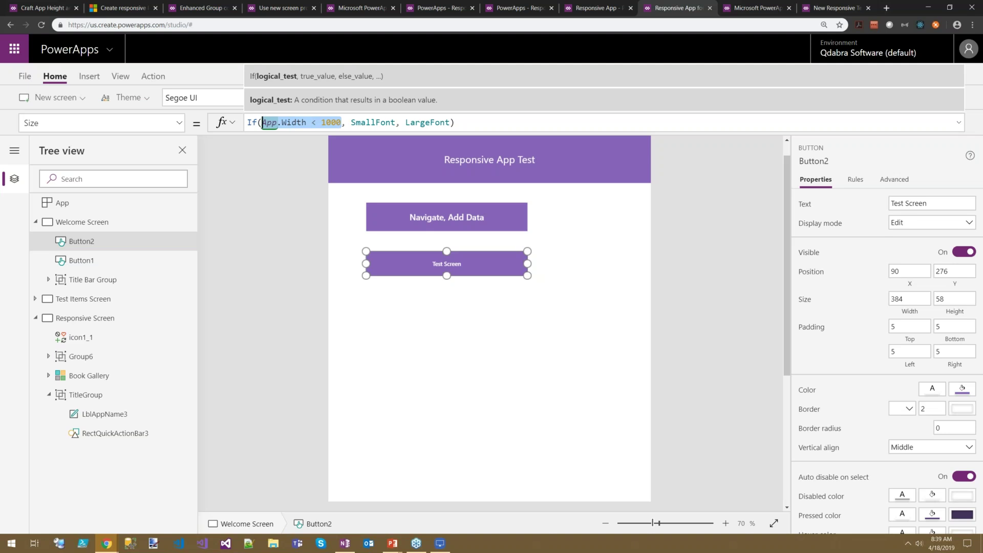
text(Welcome)
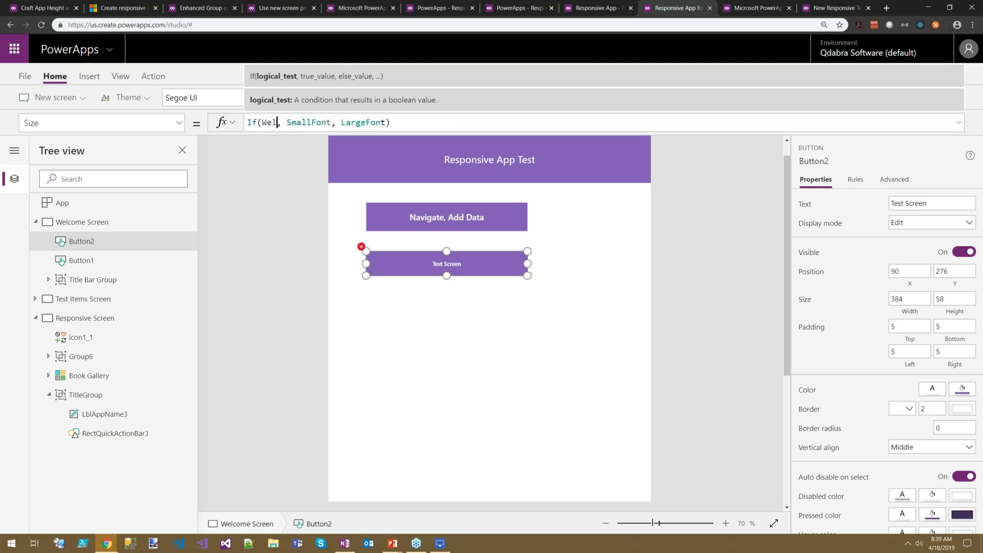
key(Tab)
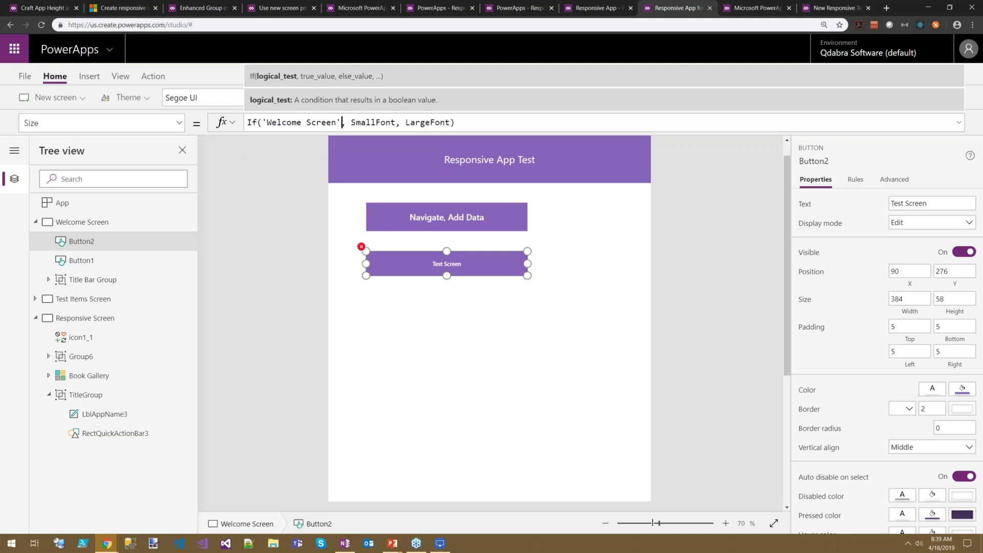
text(.Size)
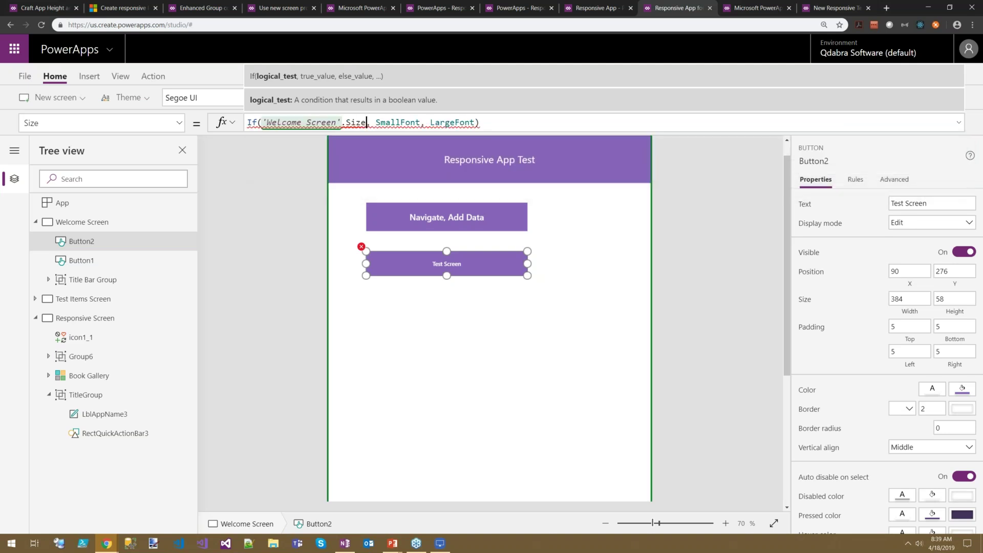
text( =)
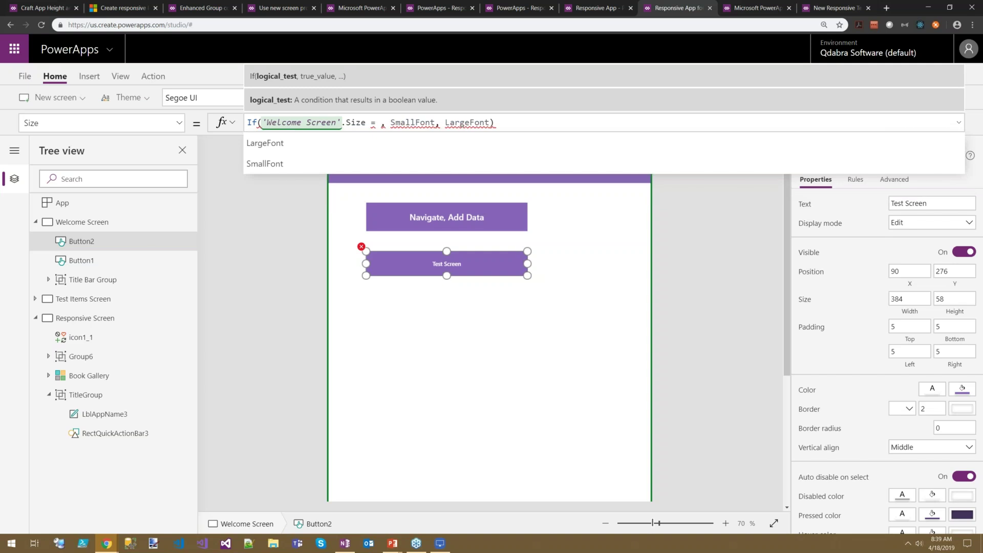
text(ScreenSize)
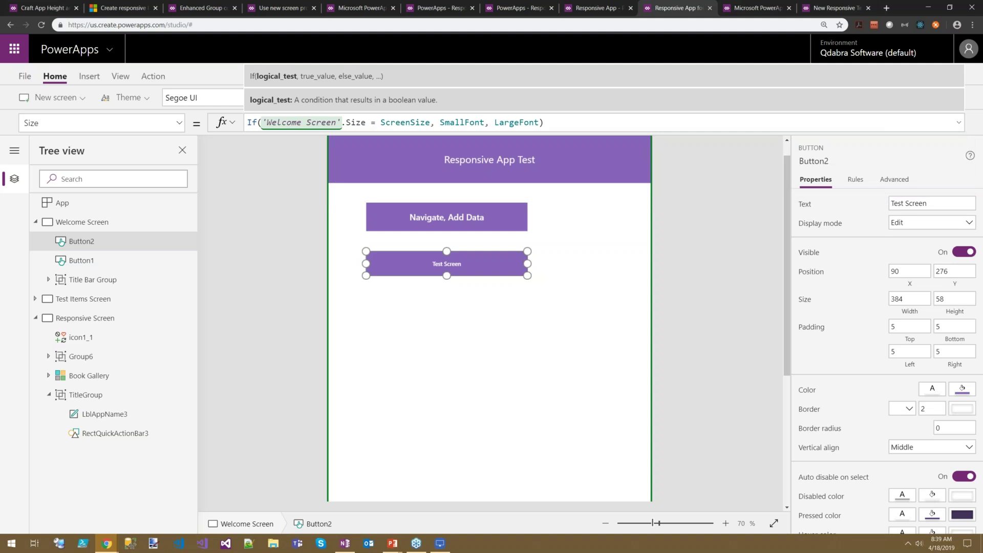
text(.)
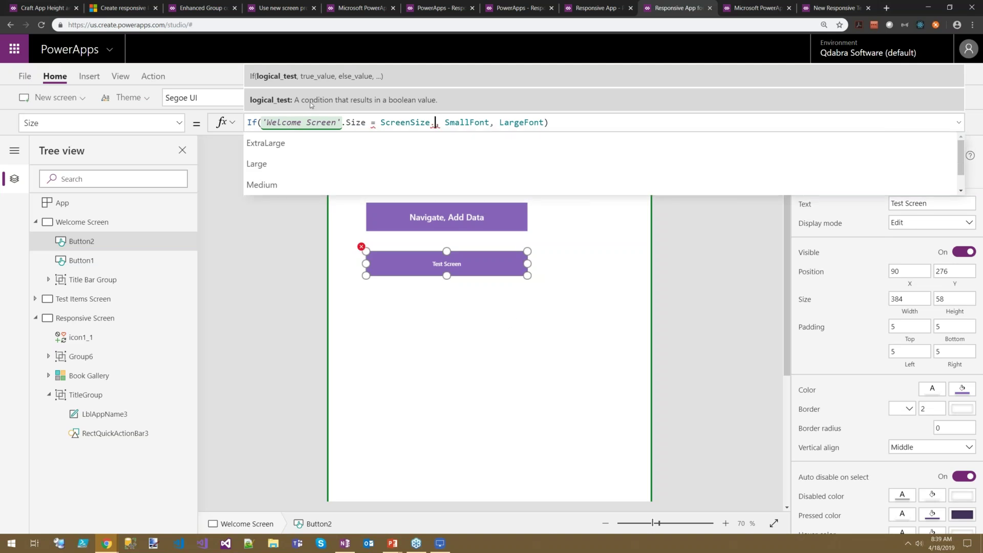
scroll(339, 174, down, 1)
scroll(340, 177, down, 1)
click(287, 182)
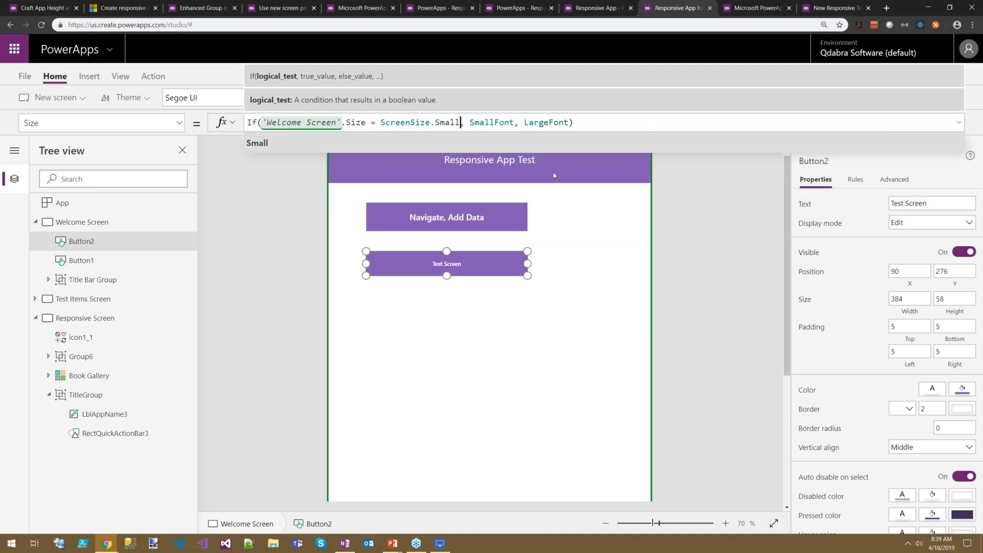
click(444, 122)
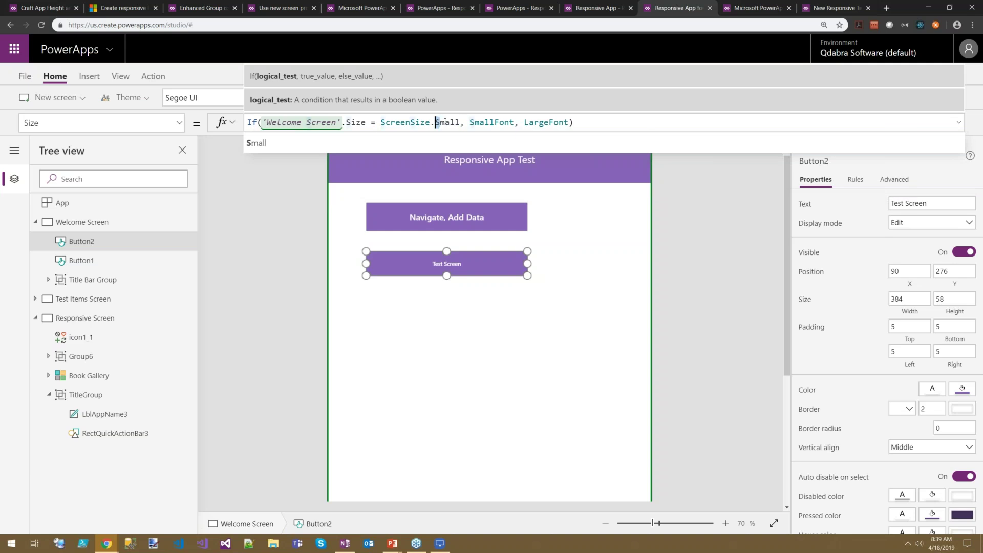
click(371, 123)
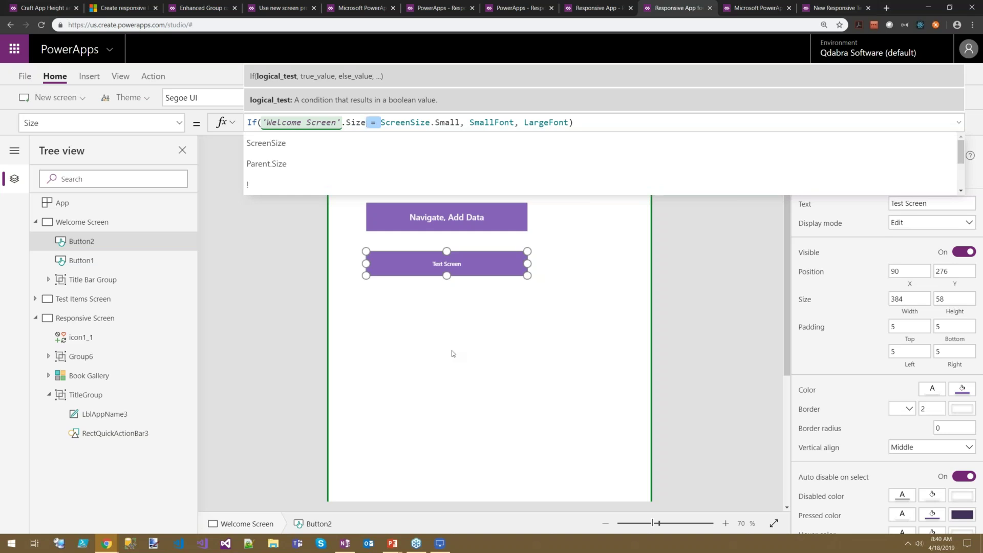
Step: Switch to the blog post on new screen properties and examine its Screen Orientation and Screen Size sections
click(291, 16)
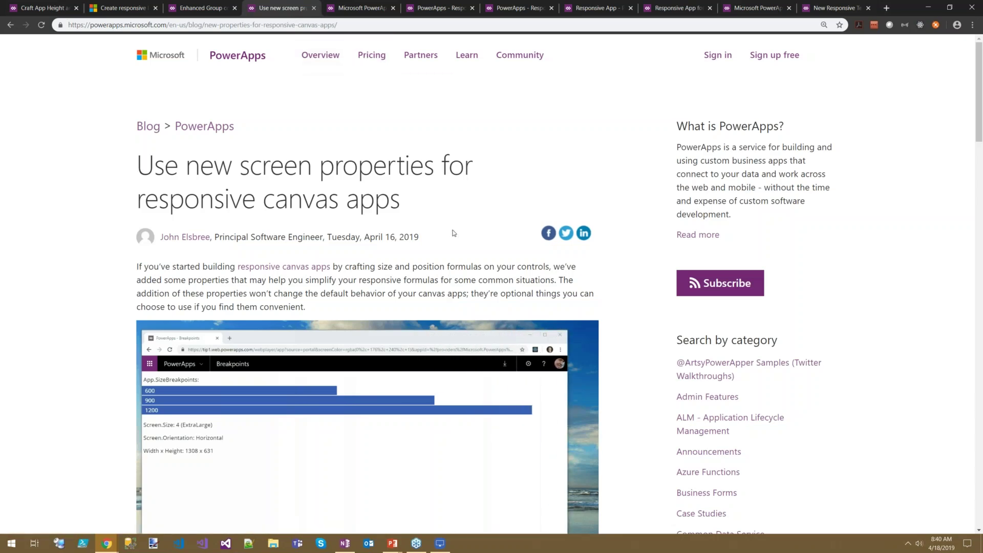
scroll(453, 233, down, 3)
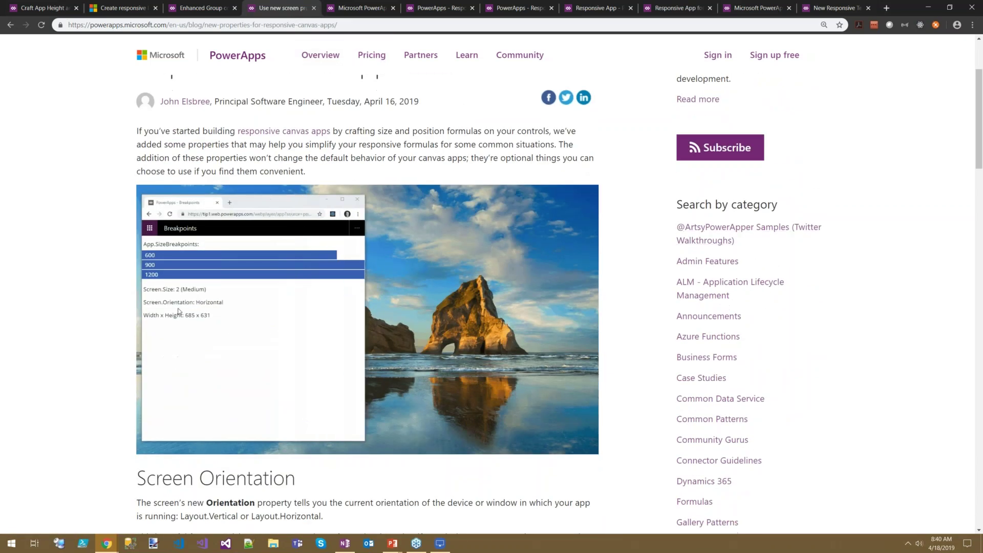
scroll(469, 264, down, 5)
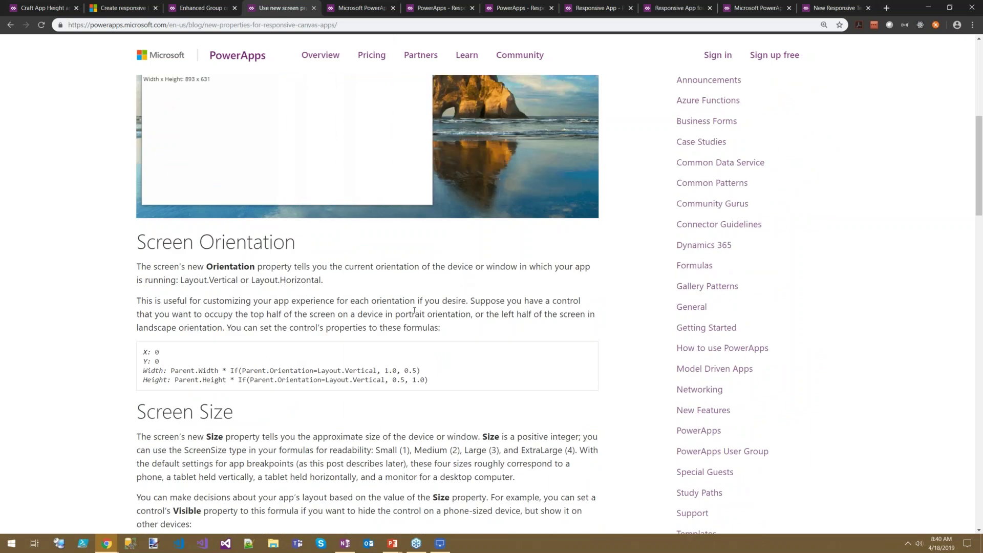
scroll(415, 310, down, 1)
scroll(415, 310, down, 1)
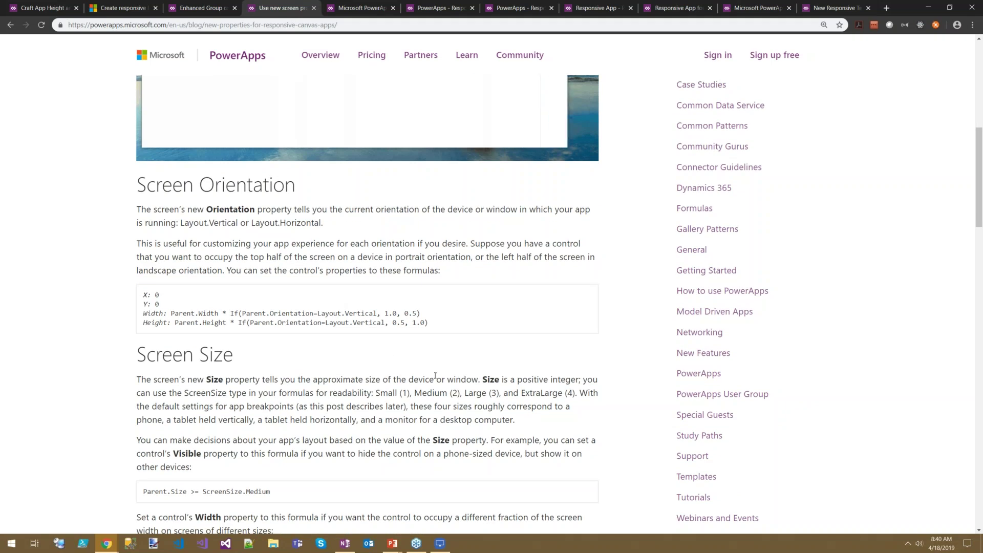
scroll(422, 376, down, 4)
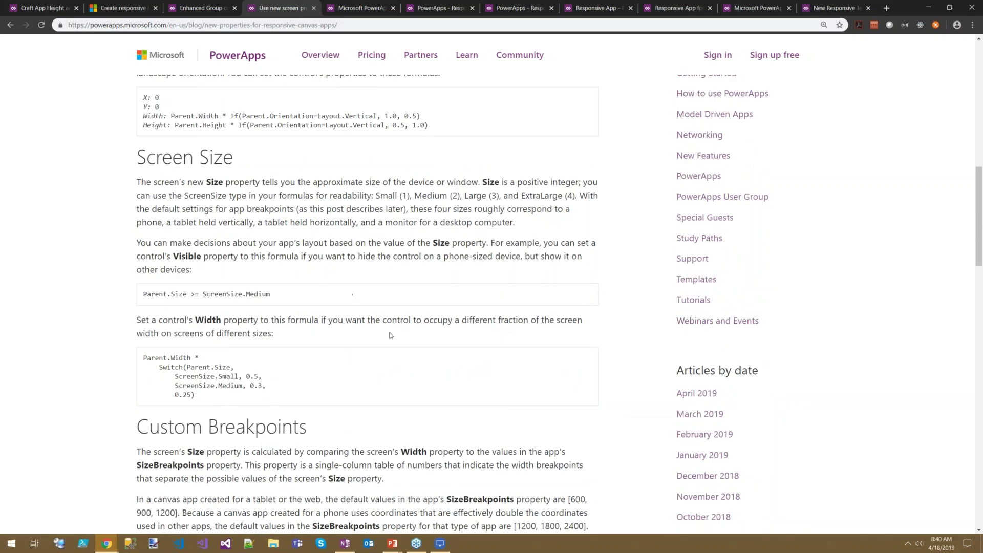
scroll(391, 336, down, 2)
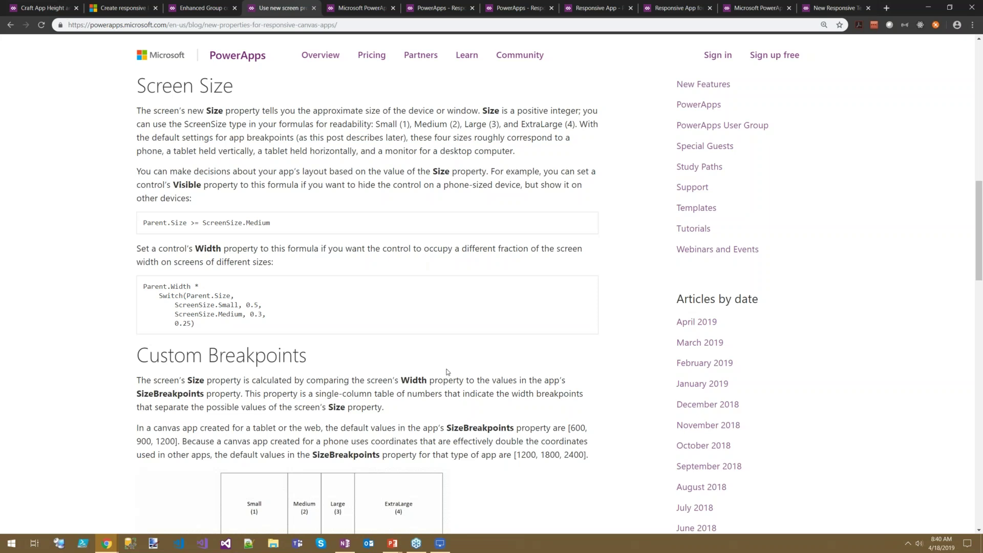
Step: Examine the Custom Breakpoints section of the blog post, including its size chart and SizeBreakpoints example
scroll(520, 345, down, 5)
scroll(635, 209, down, 1)
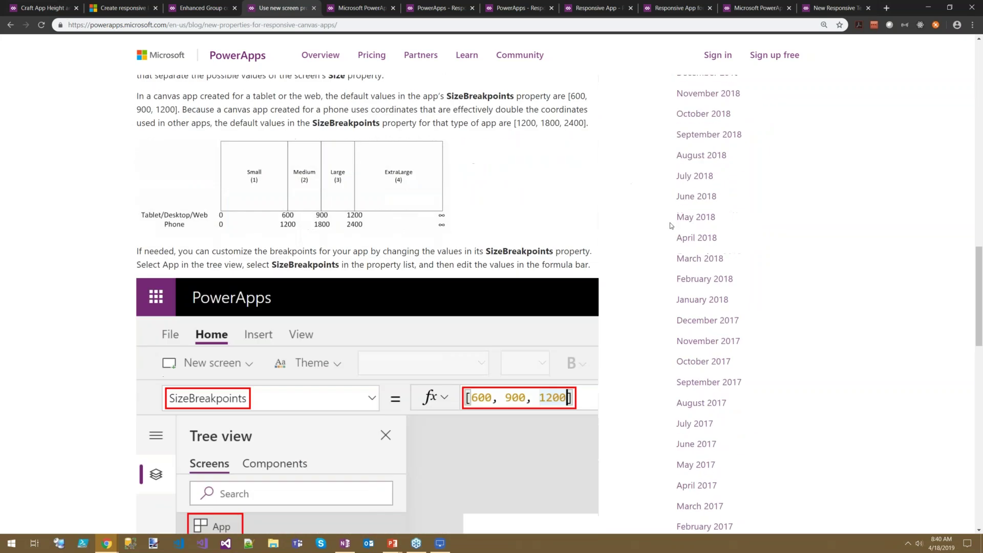
scroll(594, 236, up, 1)
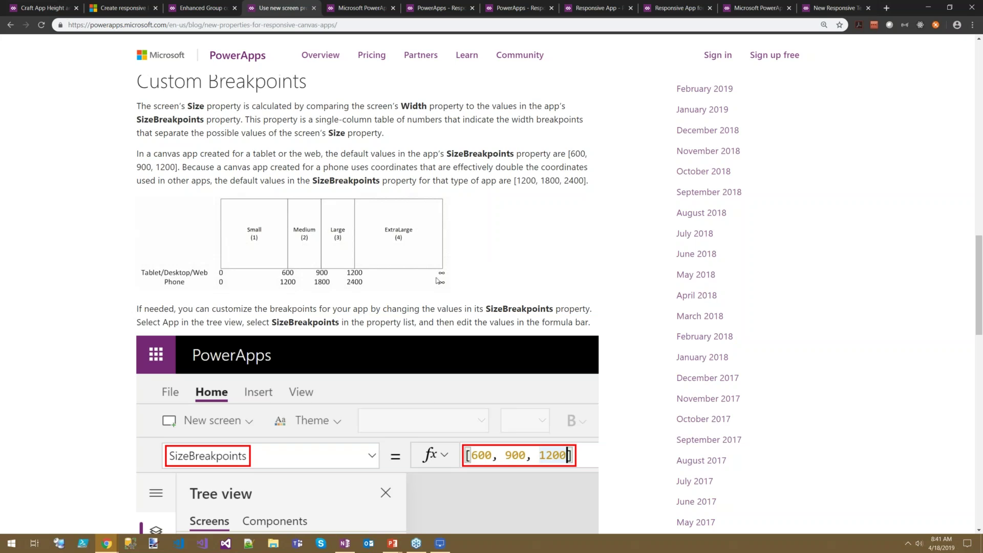
scroll(546, 250, down, 8)
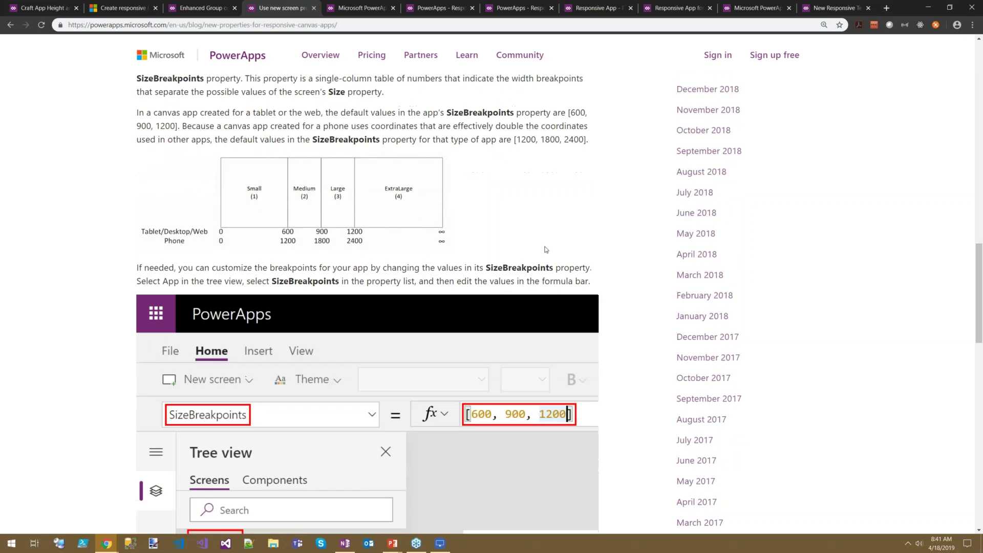